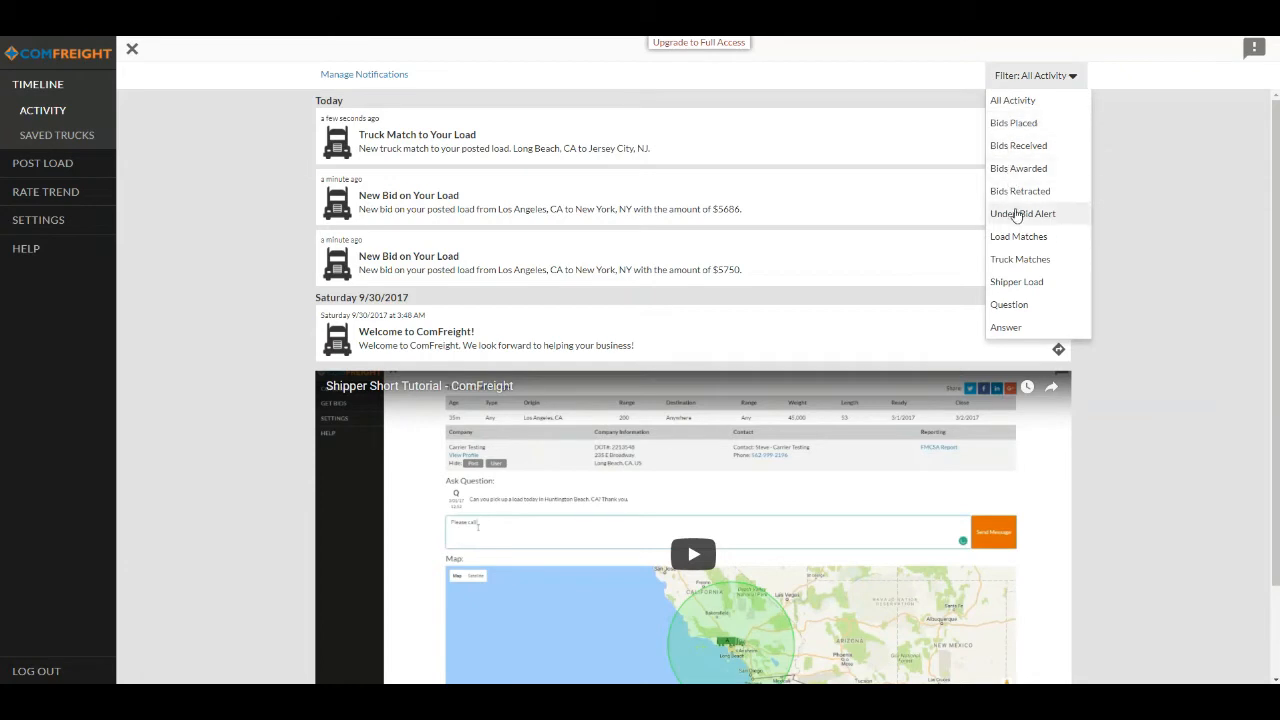
- Filter the activity timeline by Truck Matches and by Bids Received, and return it to All Activity
click(1018, 260)
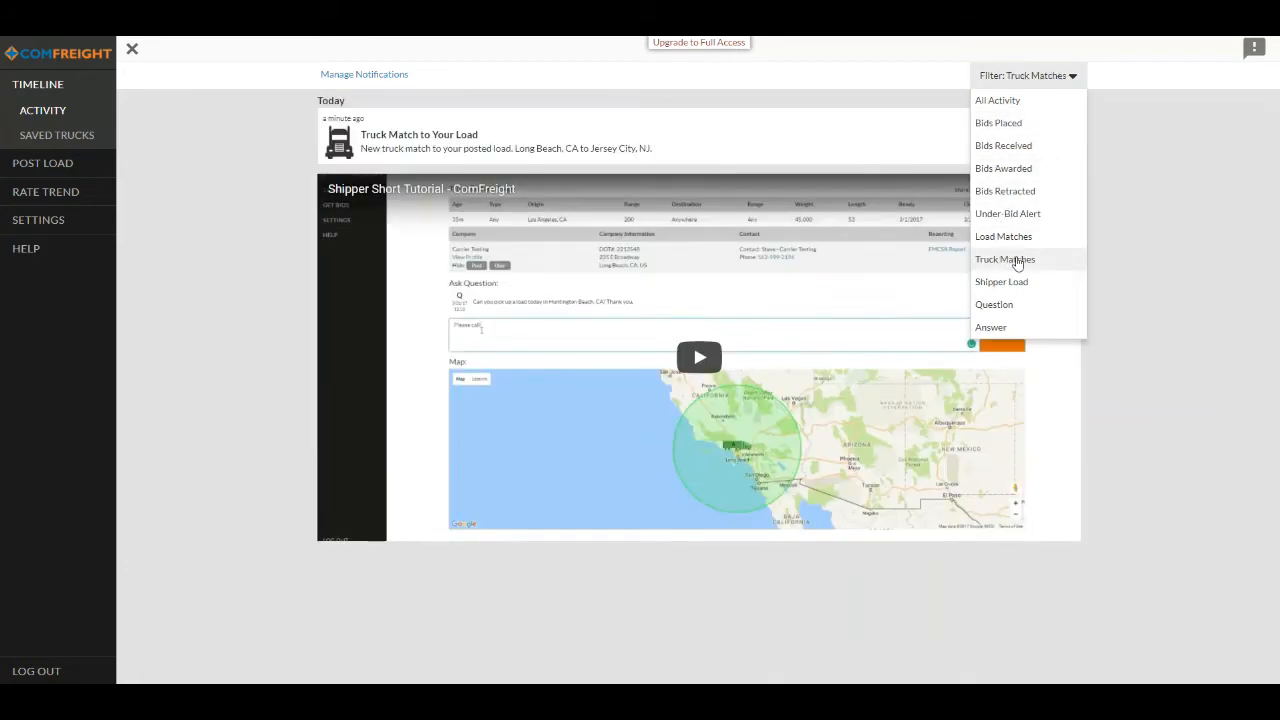
click(1006, 145)
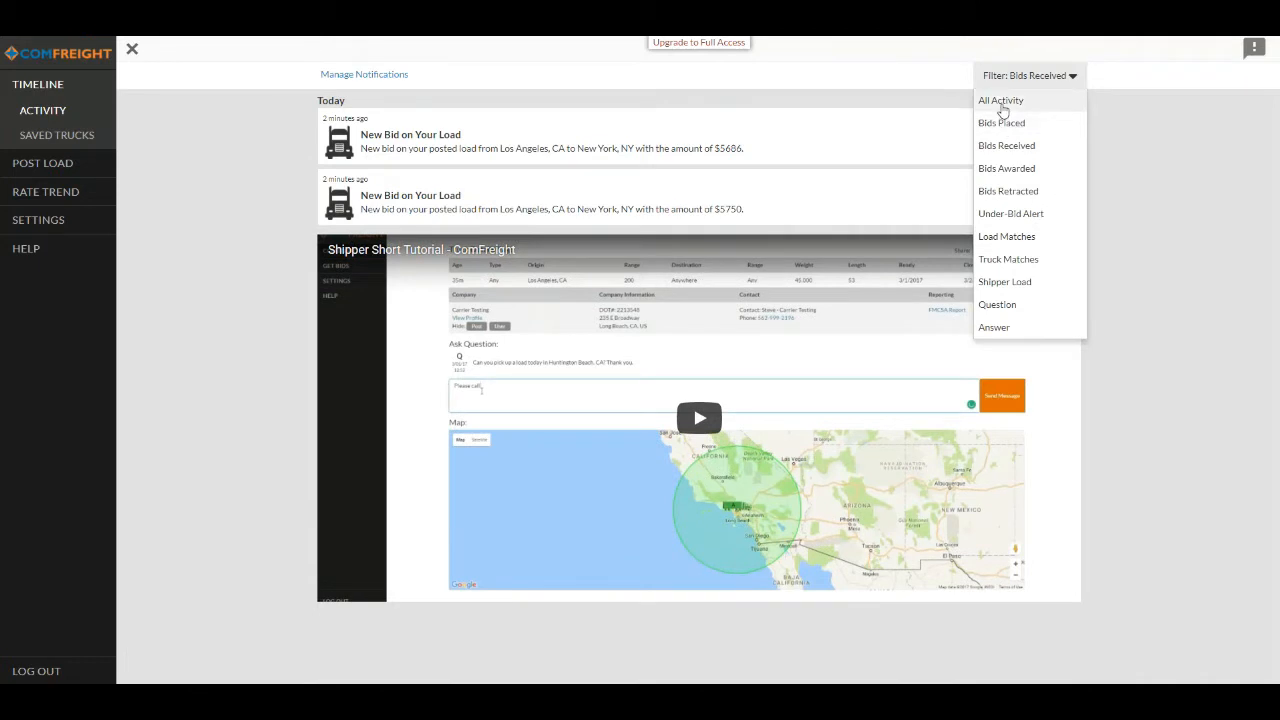
click(1002, 104)
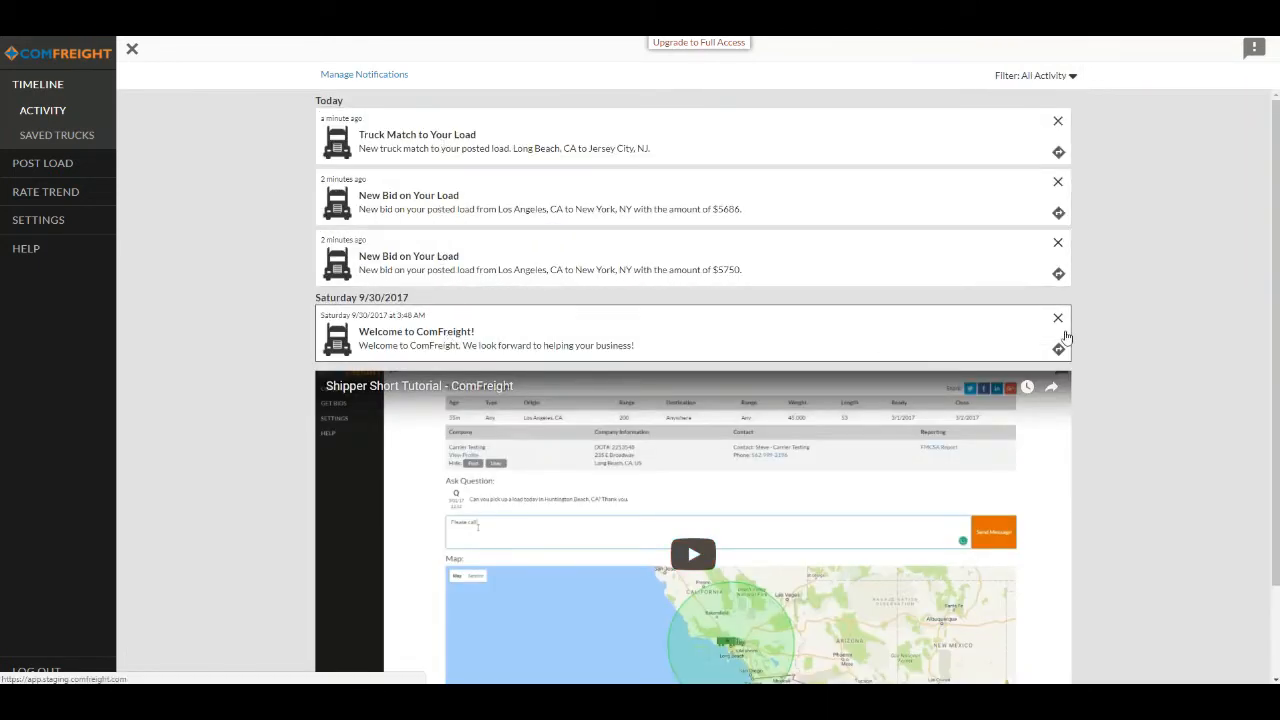
- Delete the "Welcome to ComFreight!" activity from the timeline and confirm the deletion
click(1058, 318)
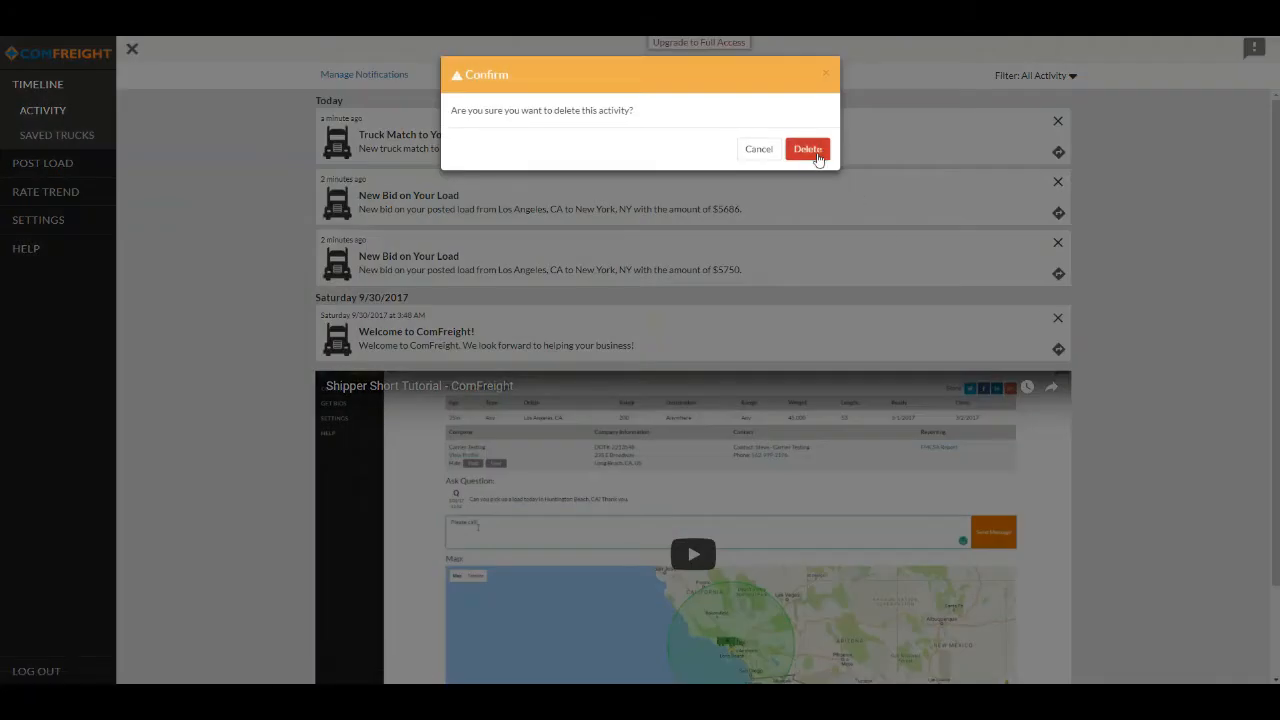
click(811, 141)
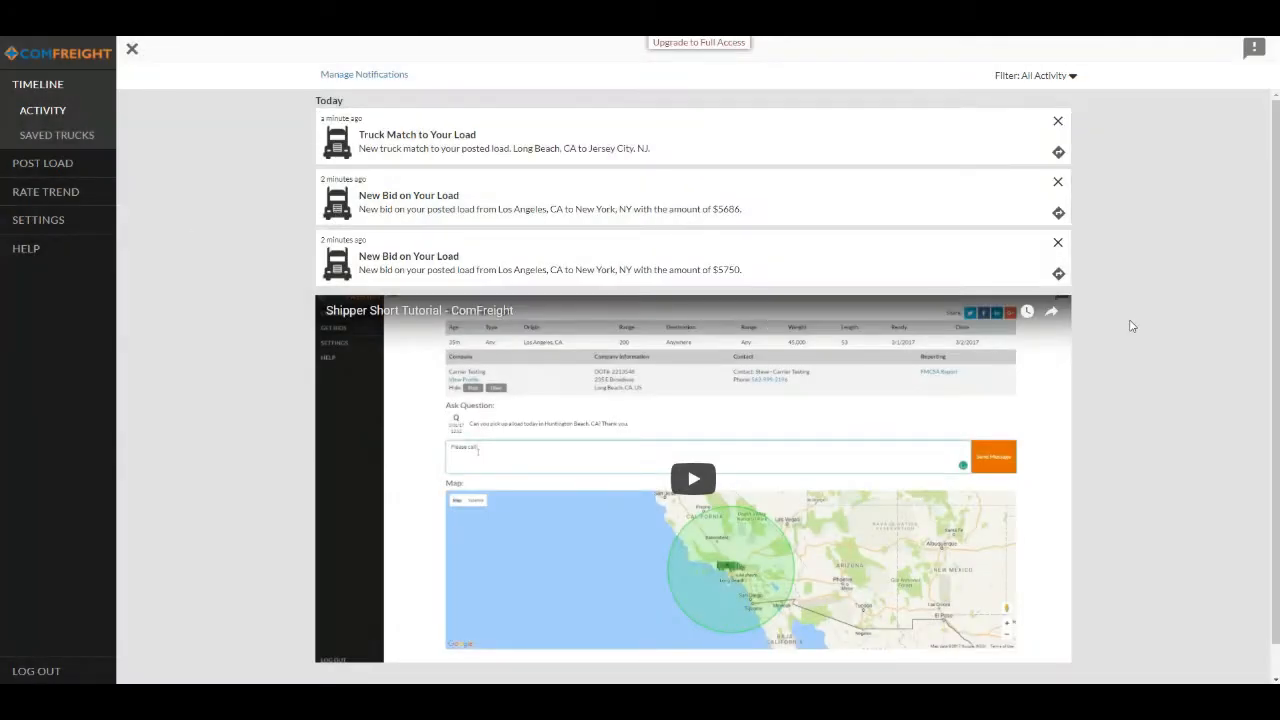
- Open the activity notification settings and save them with email and push enabled for every activity
click(354, 76)
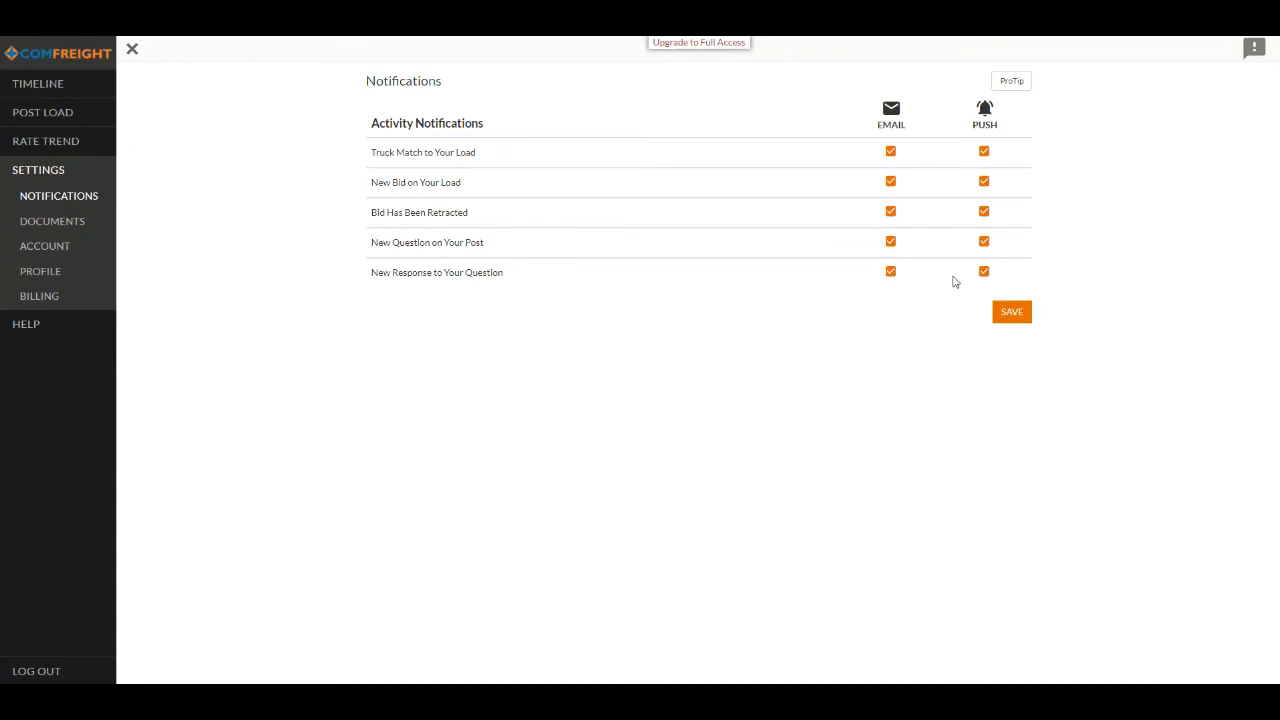
click(1011, 311)
click(815, 150)
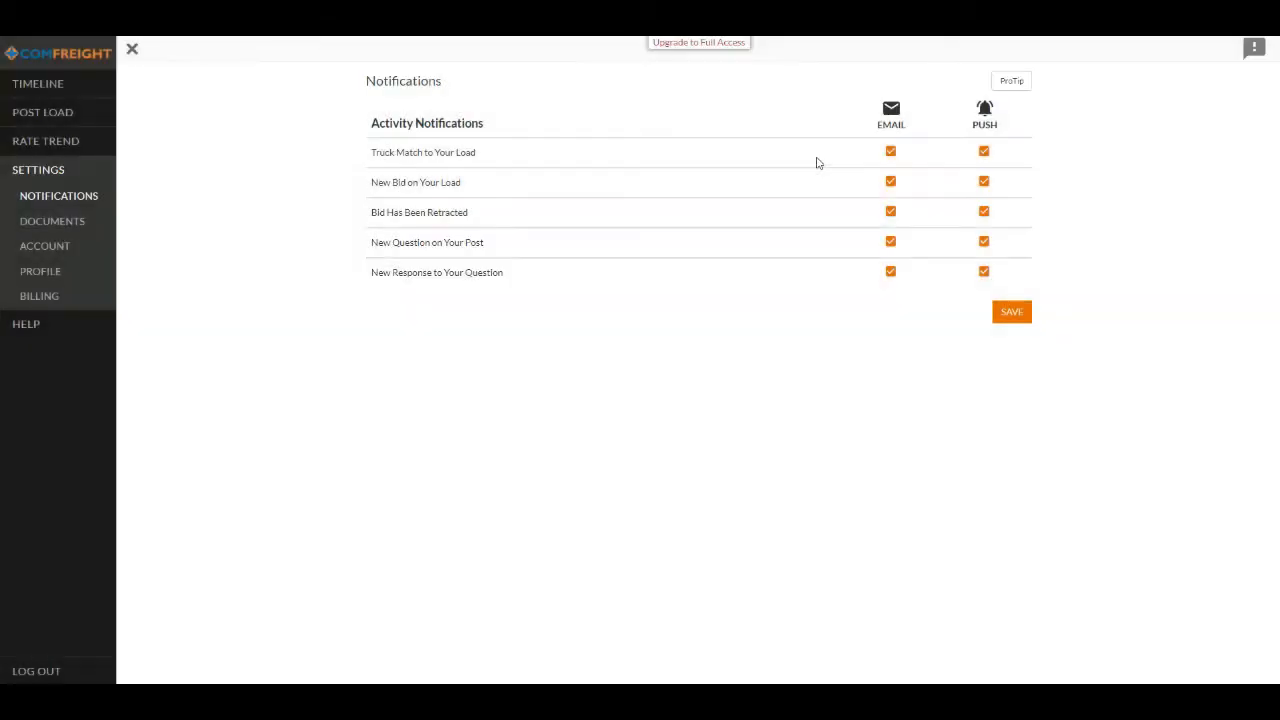
- Start a new load posting with origin Los Angeles, CA, USA and destination Irvine, CA, USA
click(45, 112)
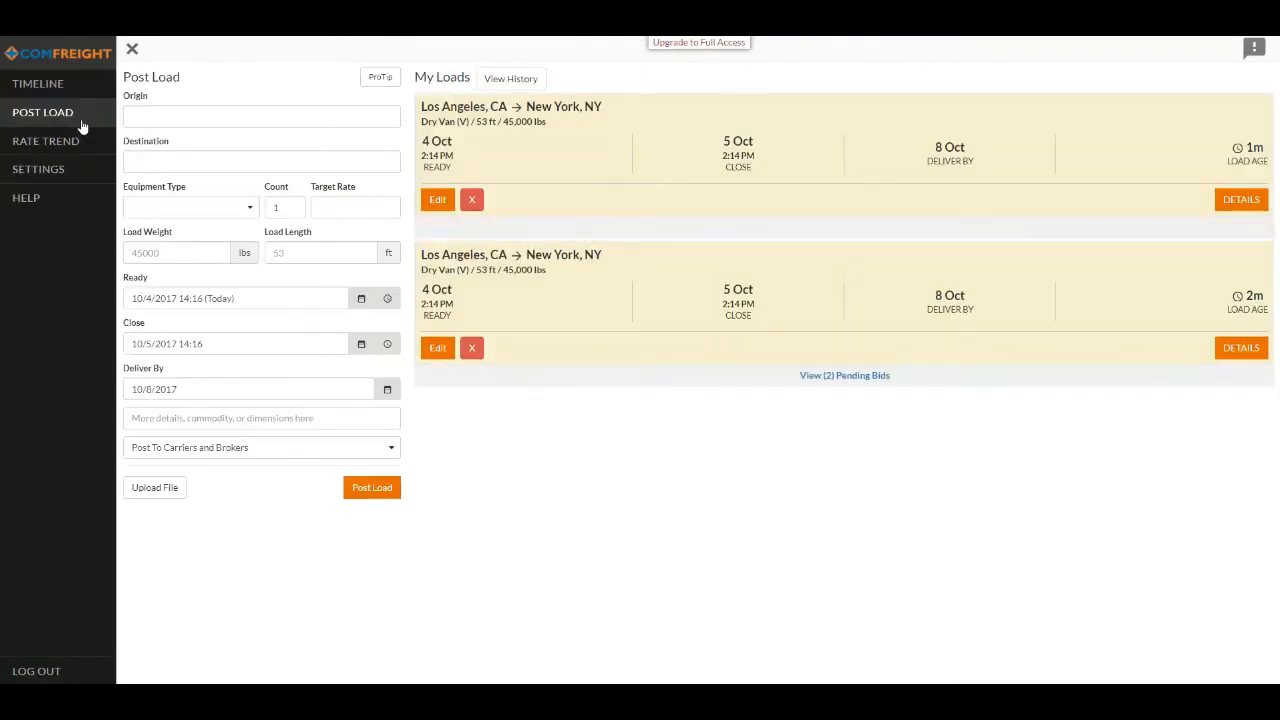
click(209, 114)
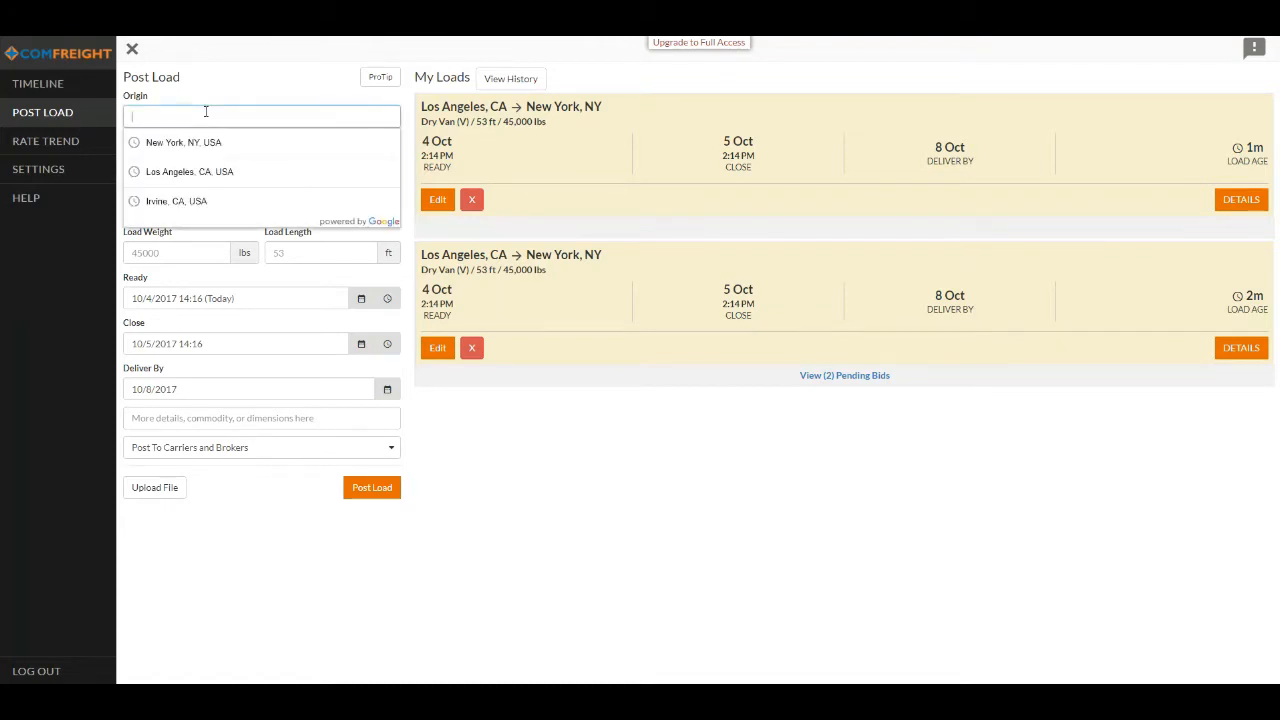
click(203, 171)
click(203, 166)
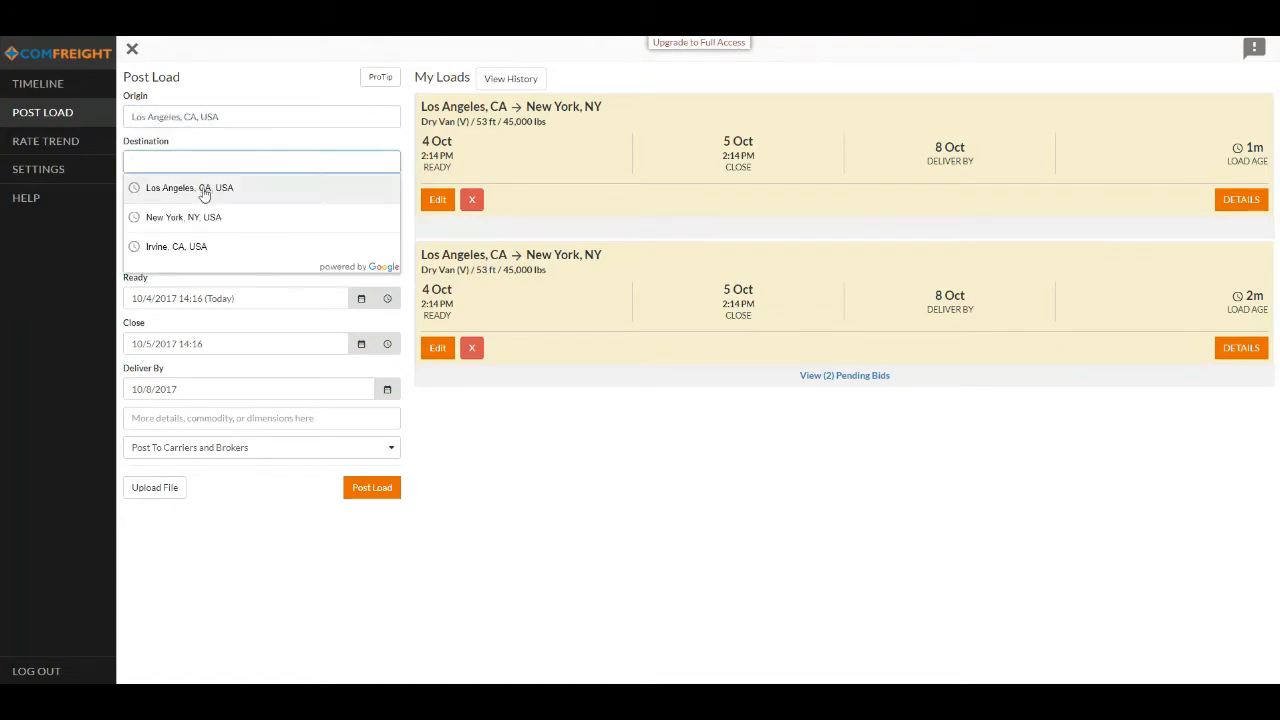
click(198, 247)
- Set the load's equipment type to Flatbed (F), target rate to 505, weight to 42000 lbs and length to 48 ft
click(198, 210)
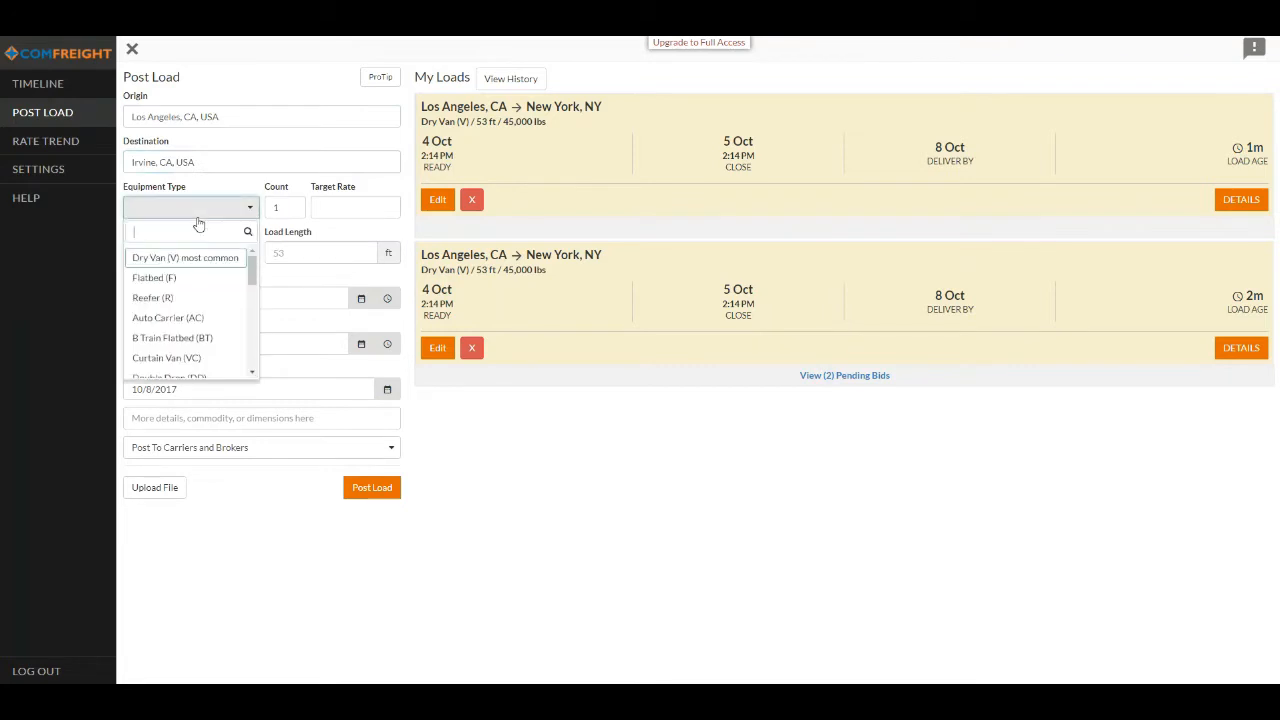
click(190, 277)
click(322, 208)
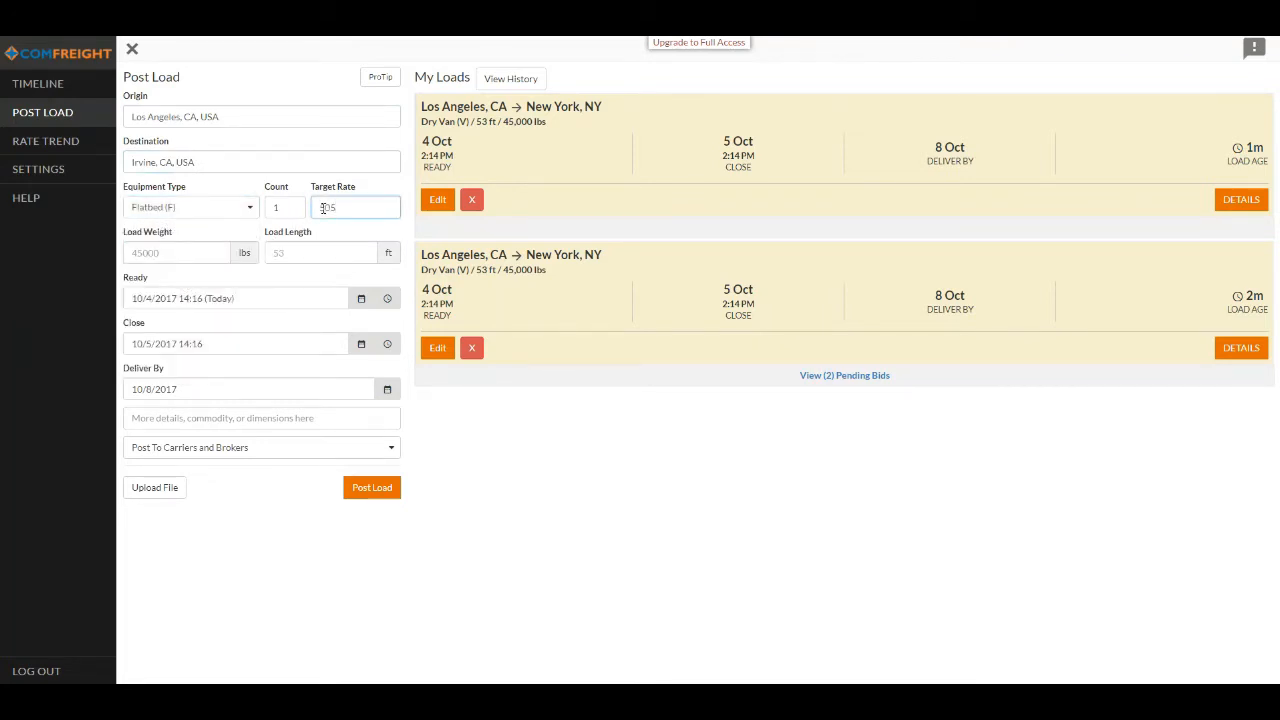
key(Tab)
text(4)
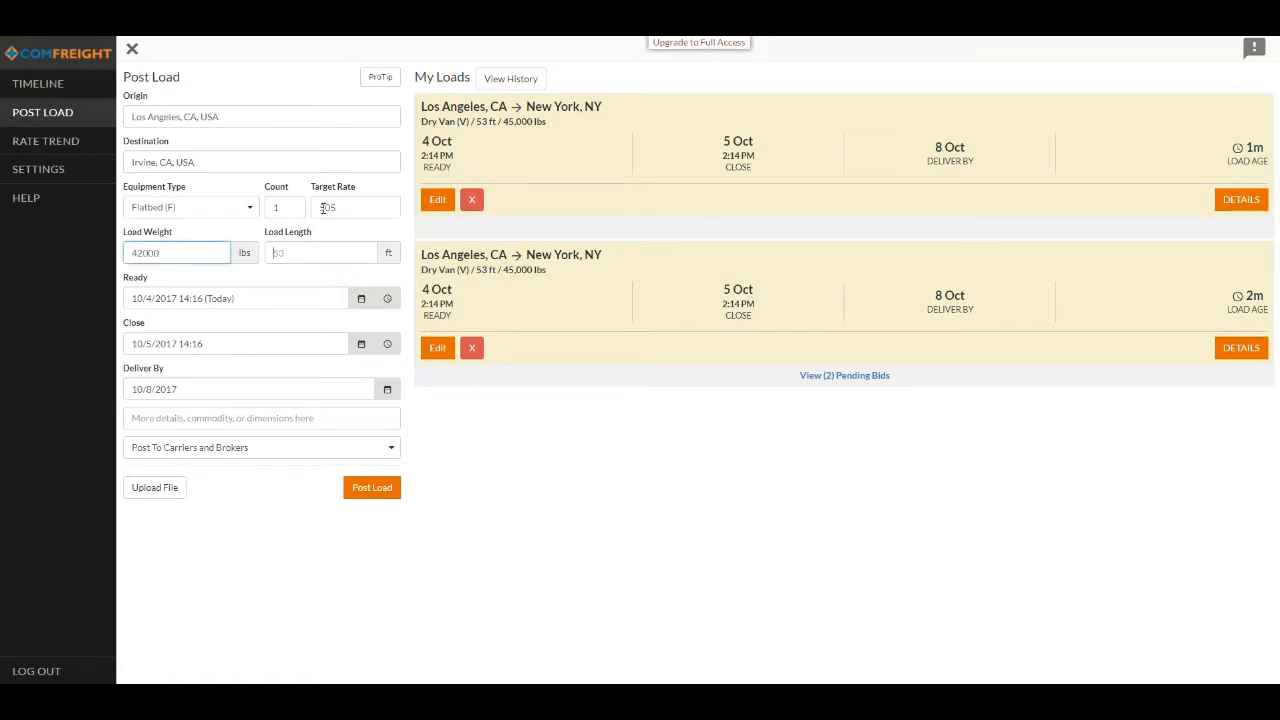
key(Tab)
text(4)
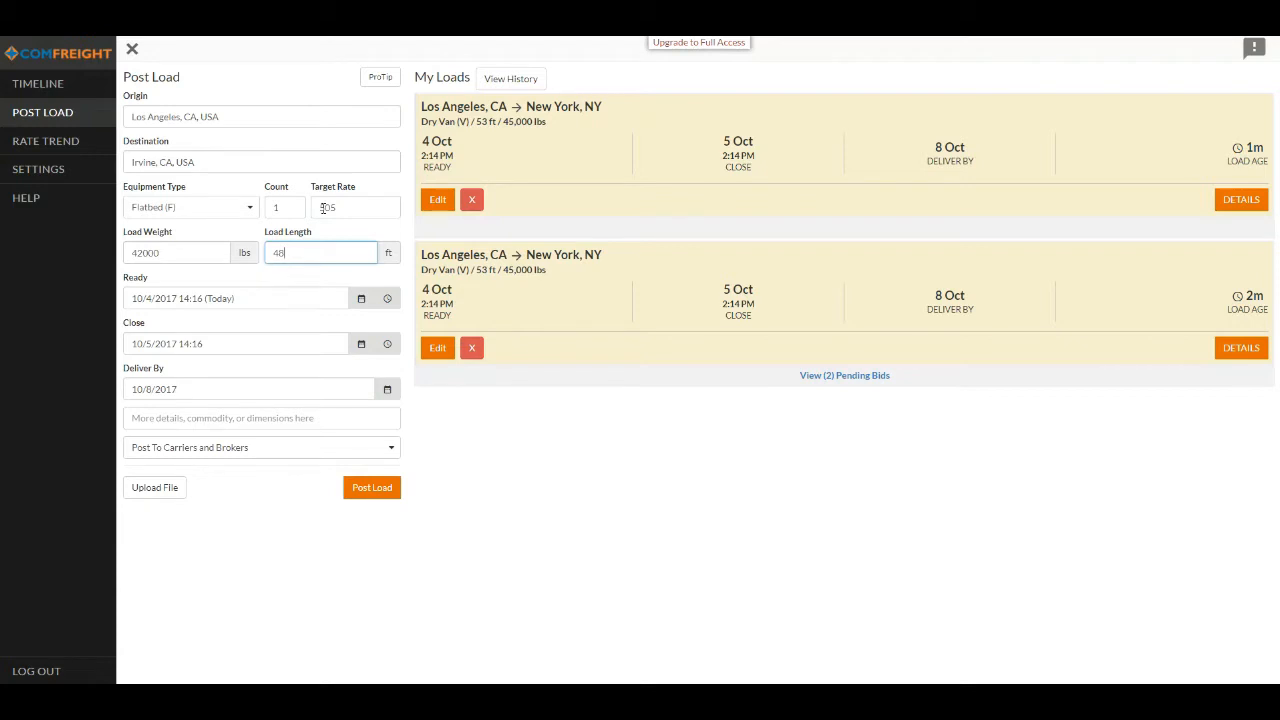
key(Tab)
- Set the load's ready date and time to 10/5/2017 at 8:00 AM
click(360, 299)
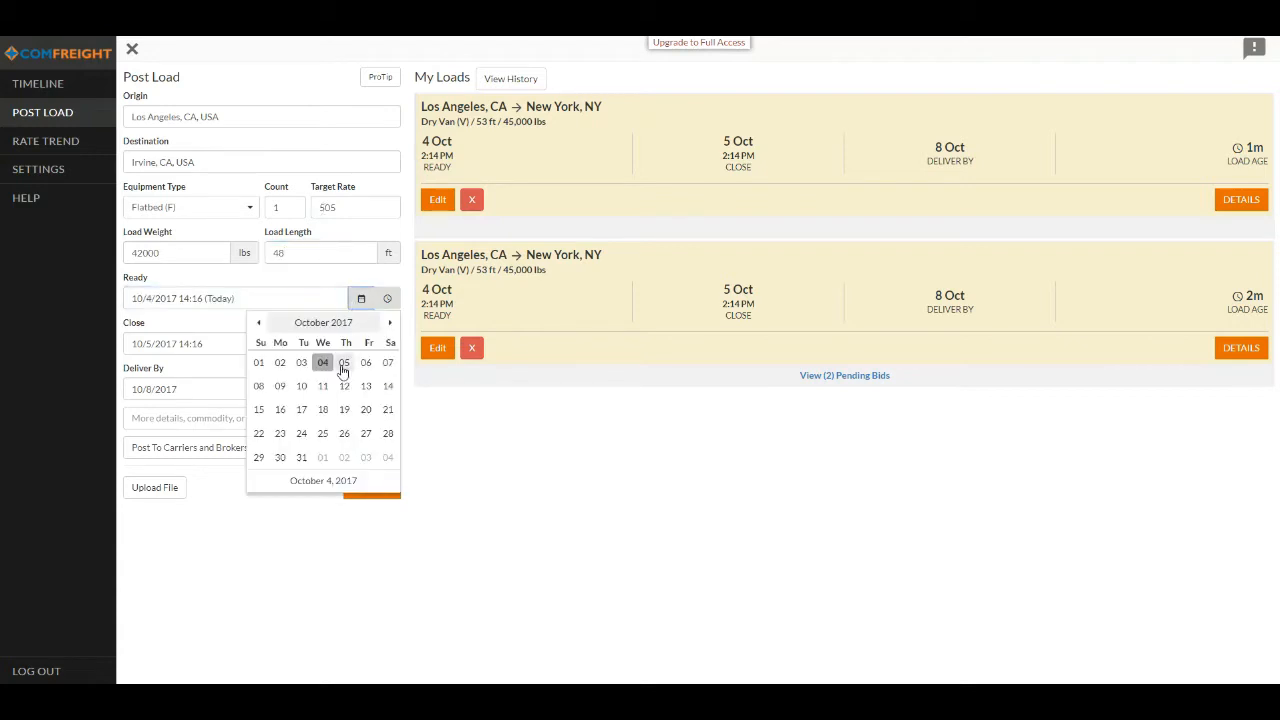
click(343, 368)
click(387, 298)
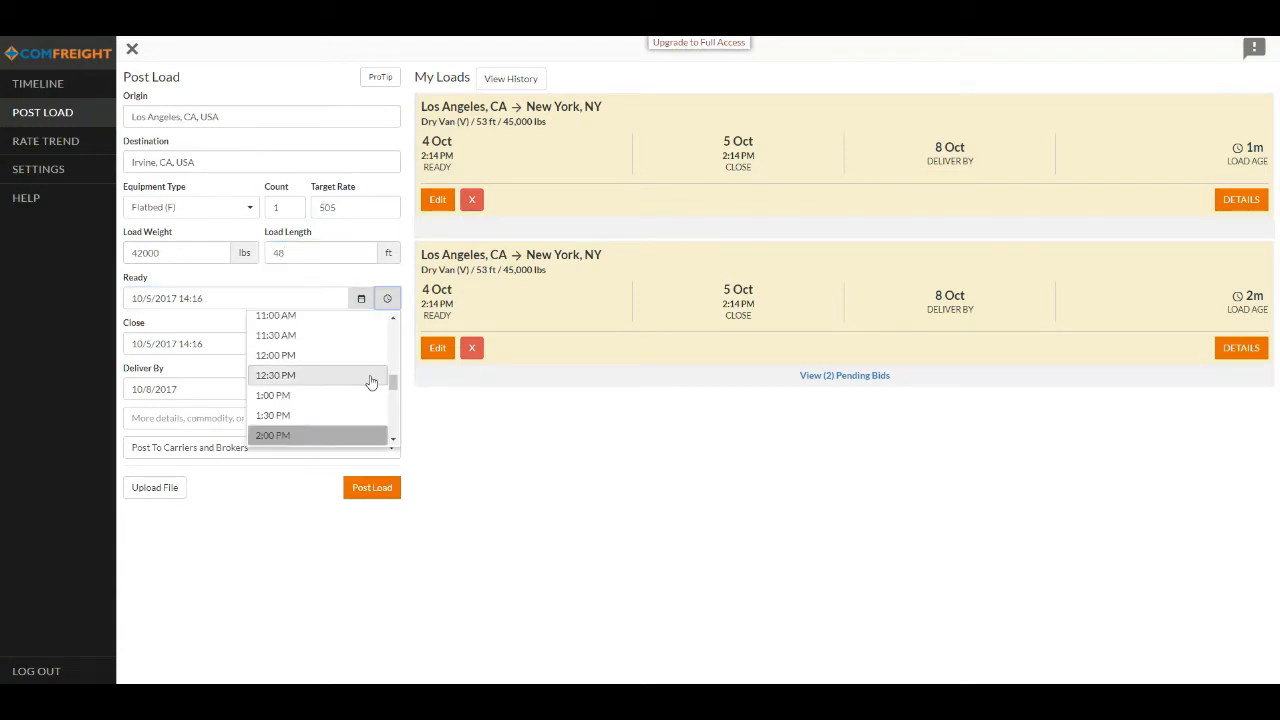
scroll(369, 380, up, 3)
click(323, 347)
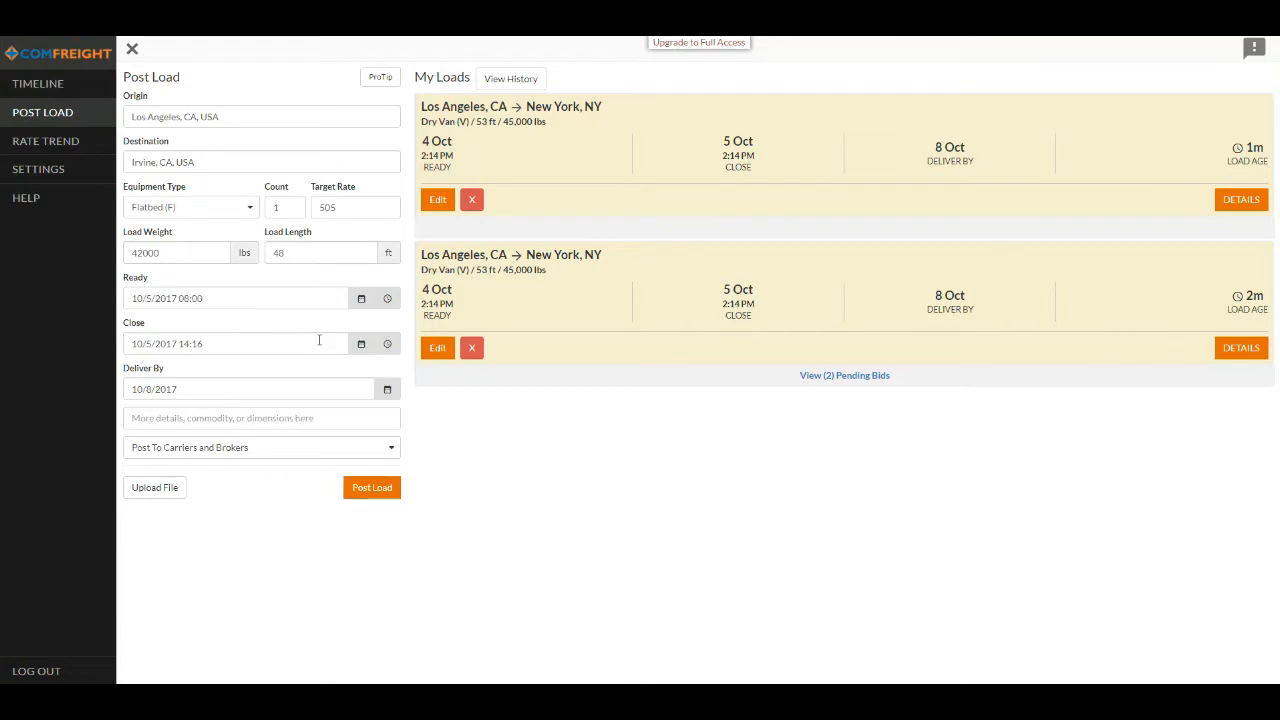
- Set the load's close date and time to 10/6/2017 at 2:30 PM
click(361, 343)
click(363, 409)
click(387, 343)
scroll(325, 422, down, 2)
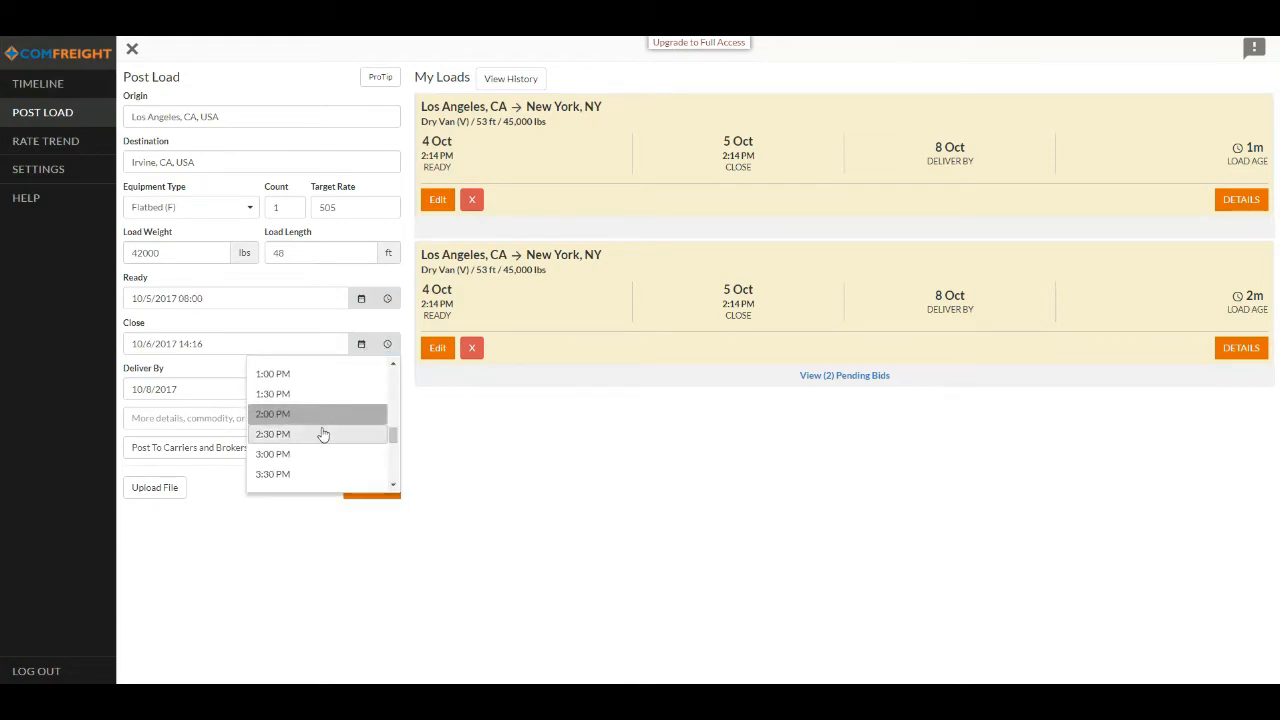
click(323, 434)
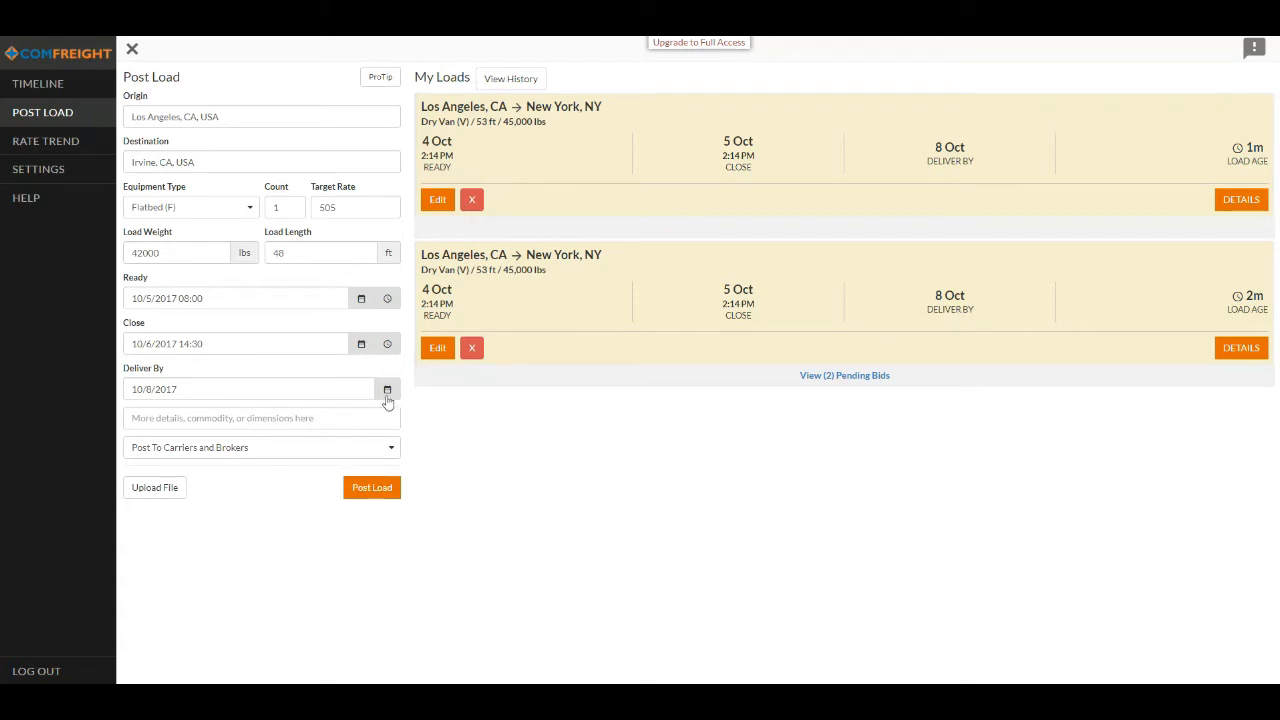
- Set the deliver-by date to 10/9/2017 and enter the load details "Flat bed load of scrap metal."
click(387, 392)
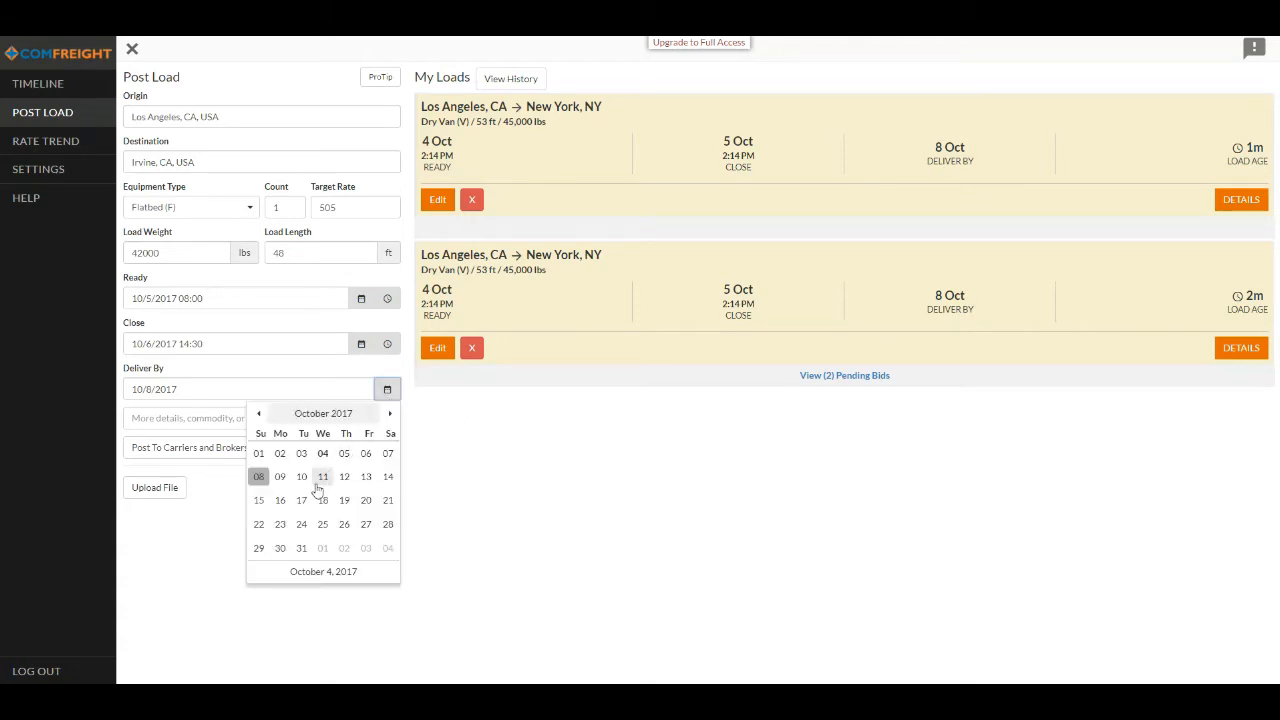
click(281, 478)
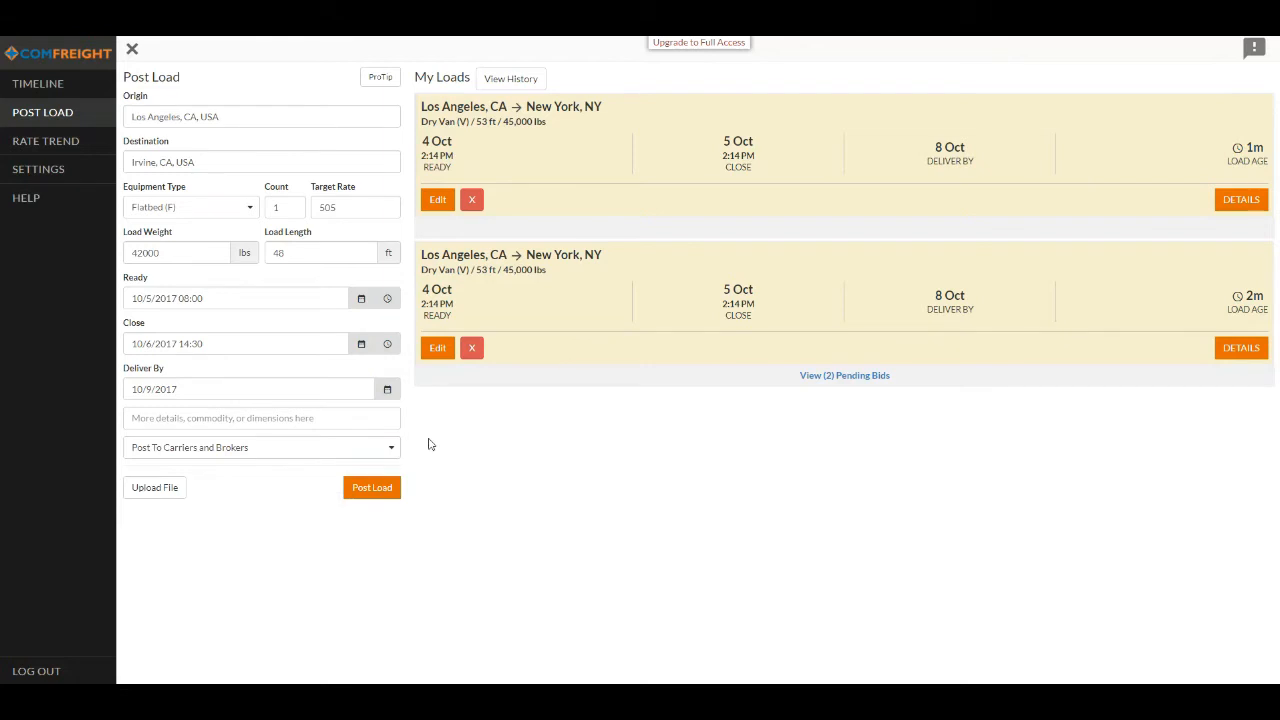
click(291, 411)
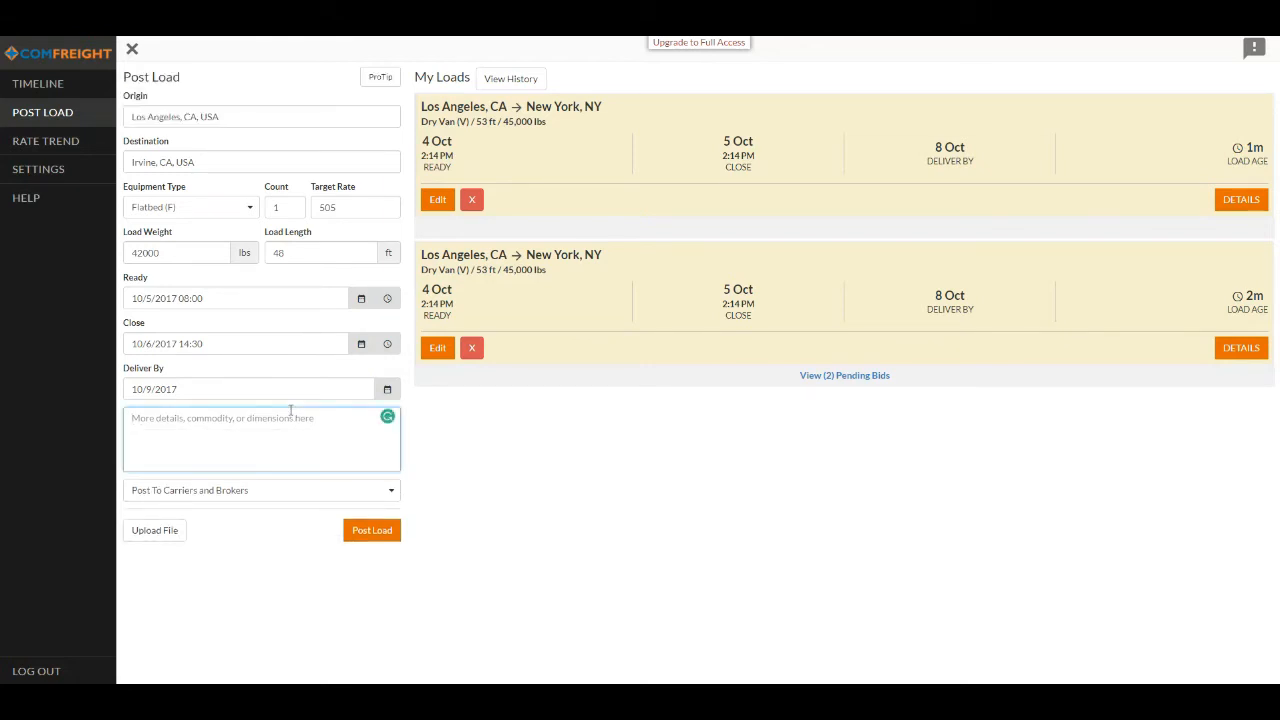
text(Flat be d)
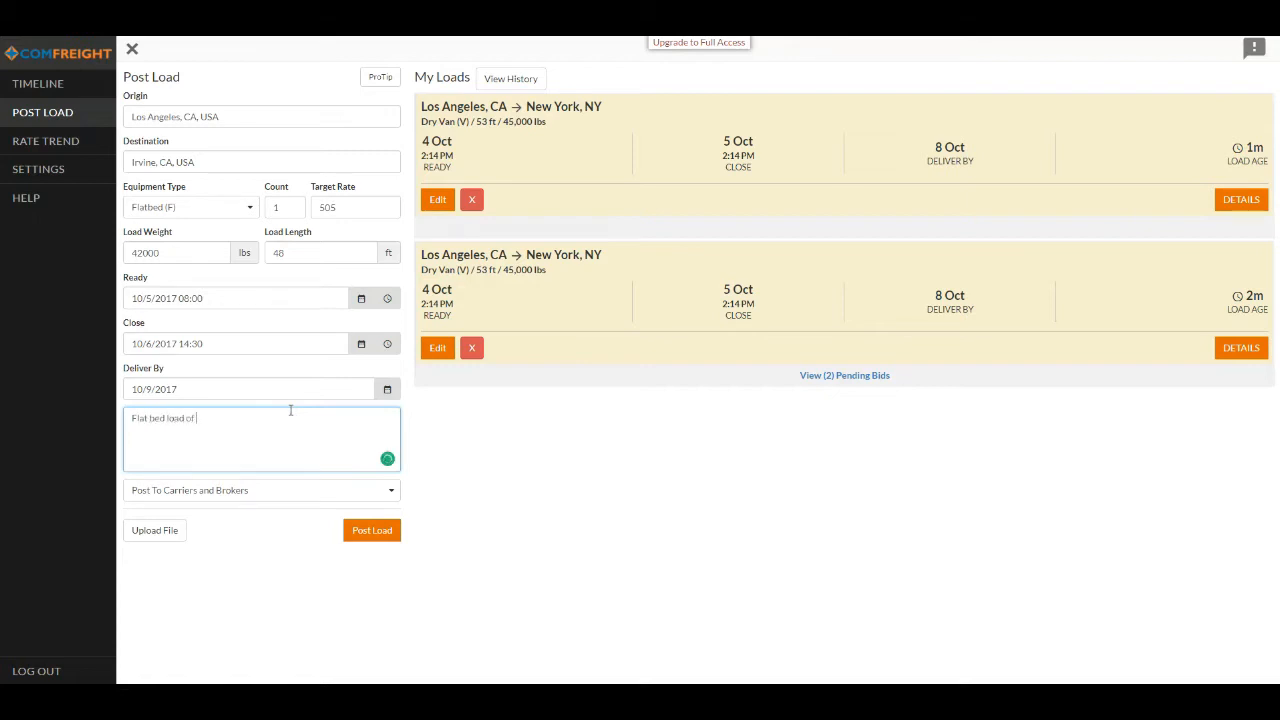
text( load of scrap metal.)
click(446, 446)
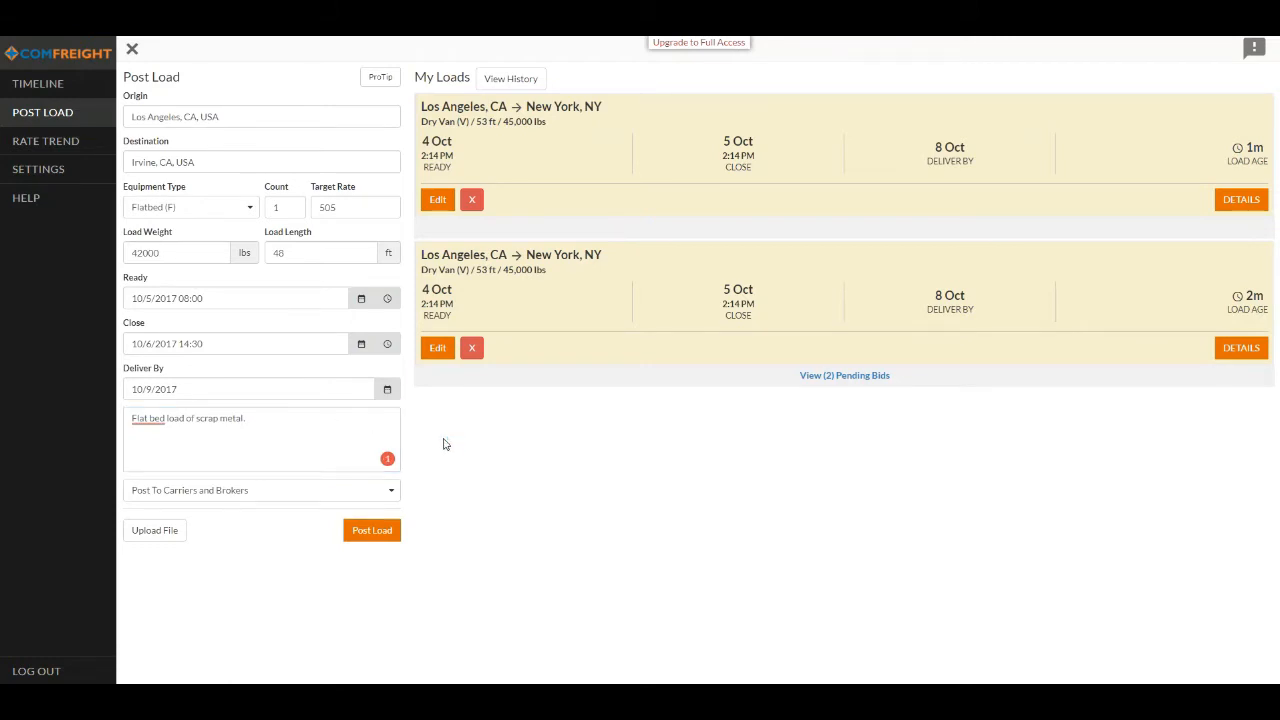
- Choose Post To Carriers and Brokers as the audience, post the load and dismiss the confirmation
click(352, 497)
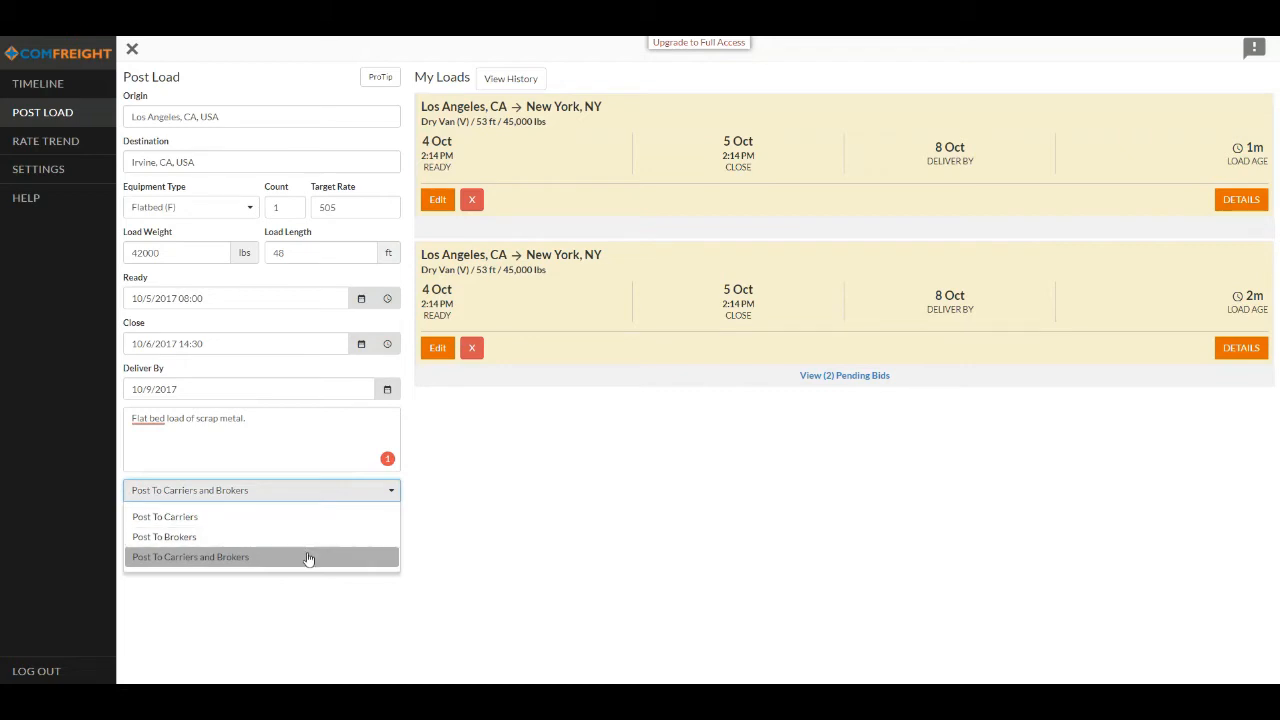
click(309, 557)
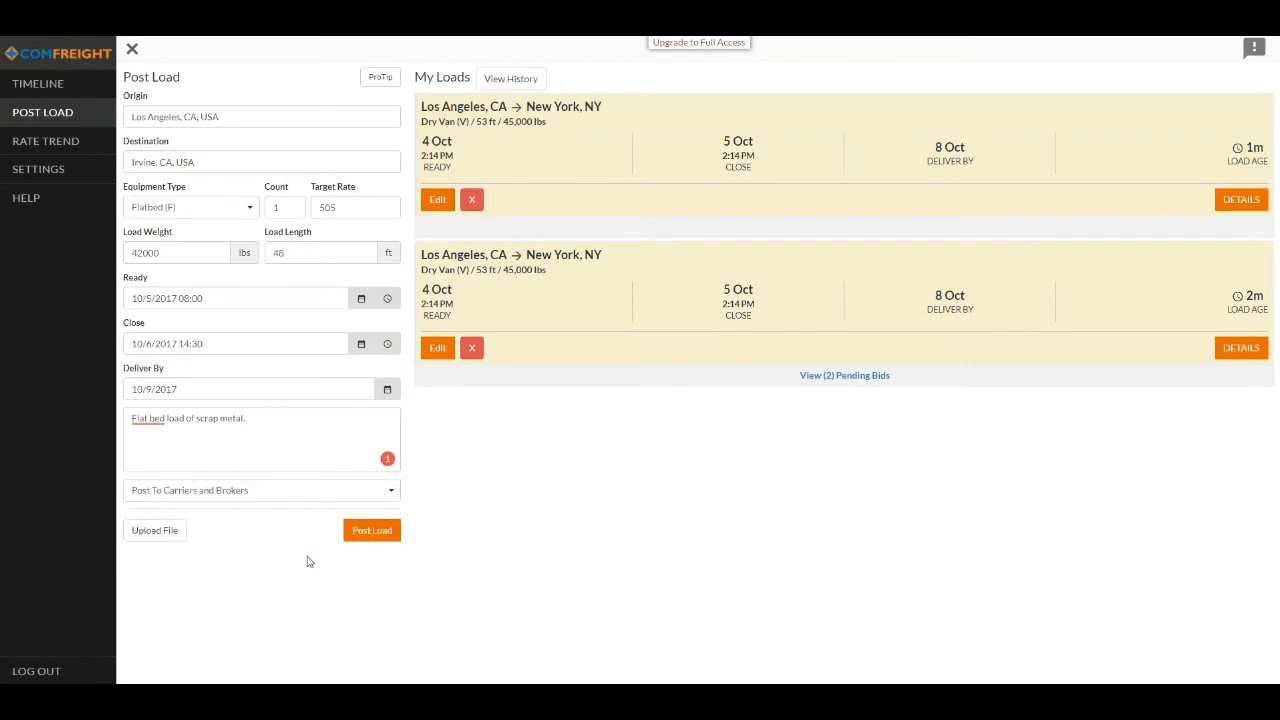
click(383, 533)
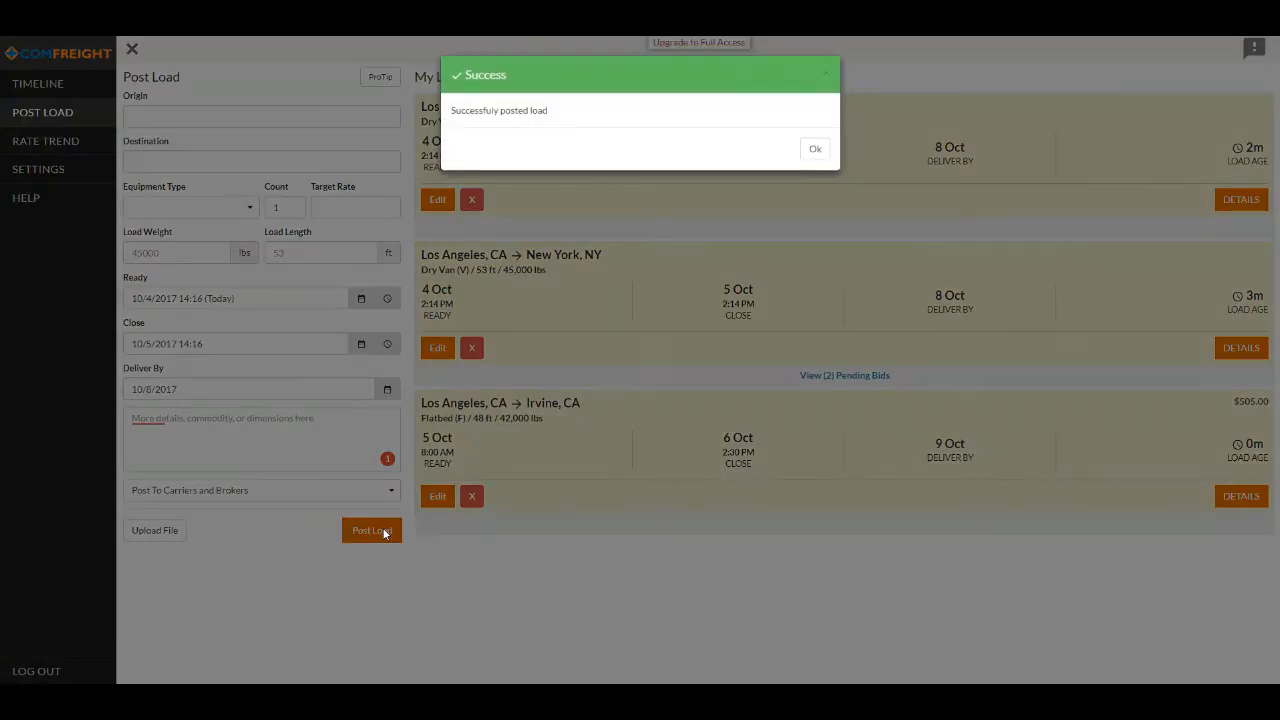
click(813, 150)
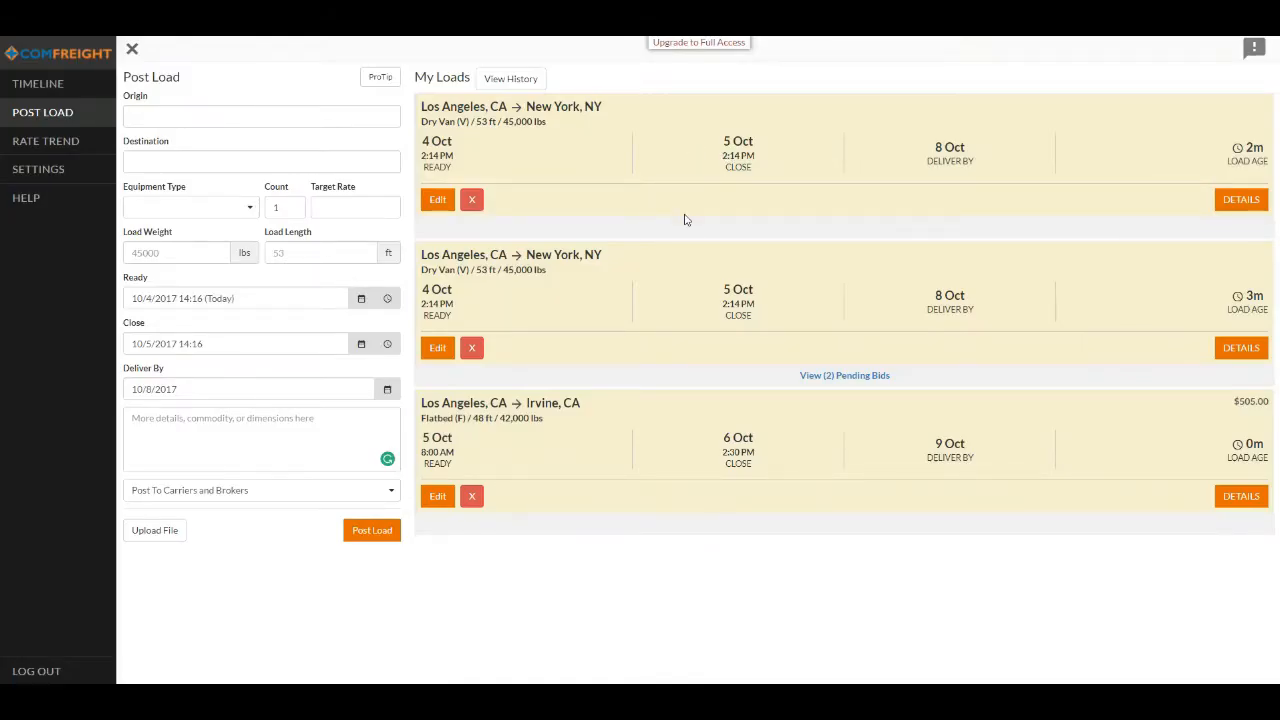
- Review the pending bids on the Los Angeles to New York load and accept the $5,686.00 bid from its details page
click(842, 379)
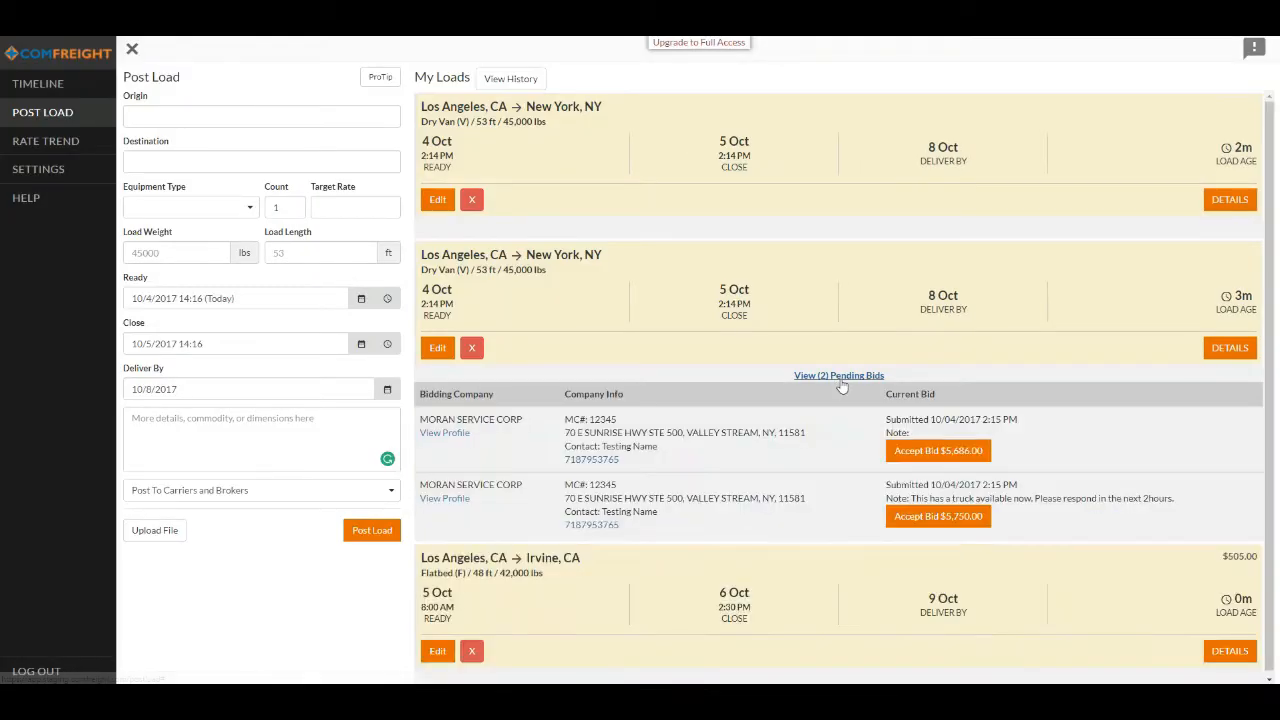
scroll(690, 388, down, 1)
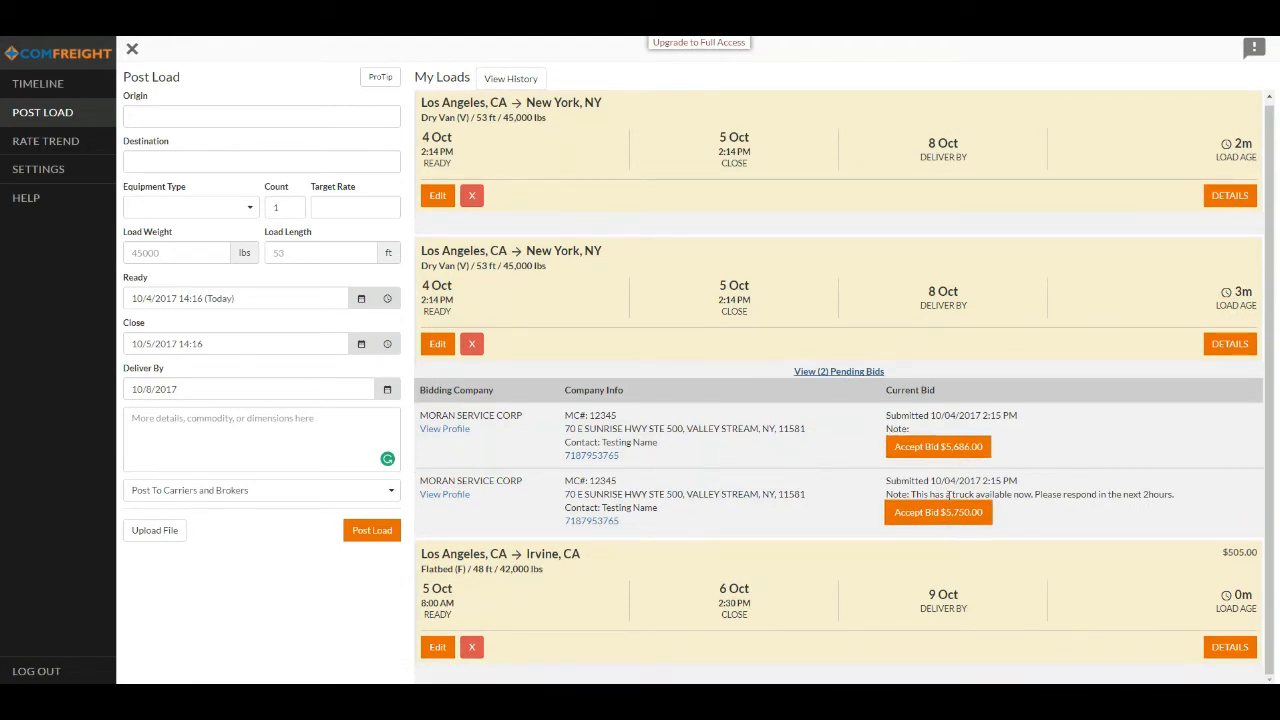
click(1230, 344)
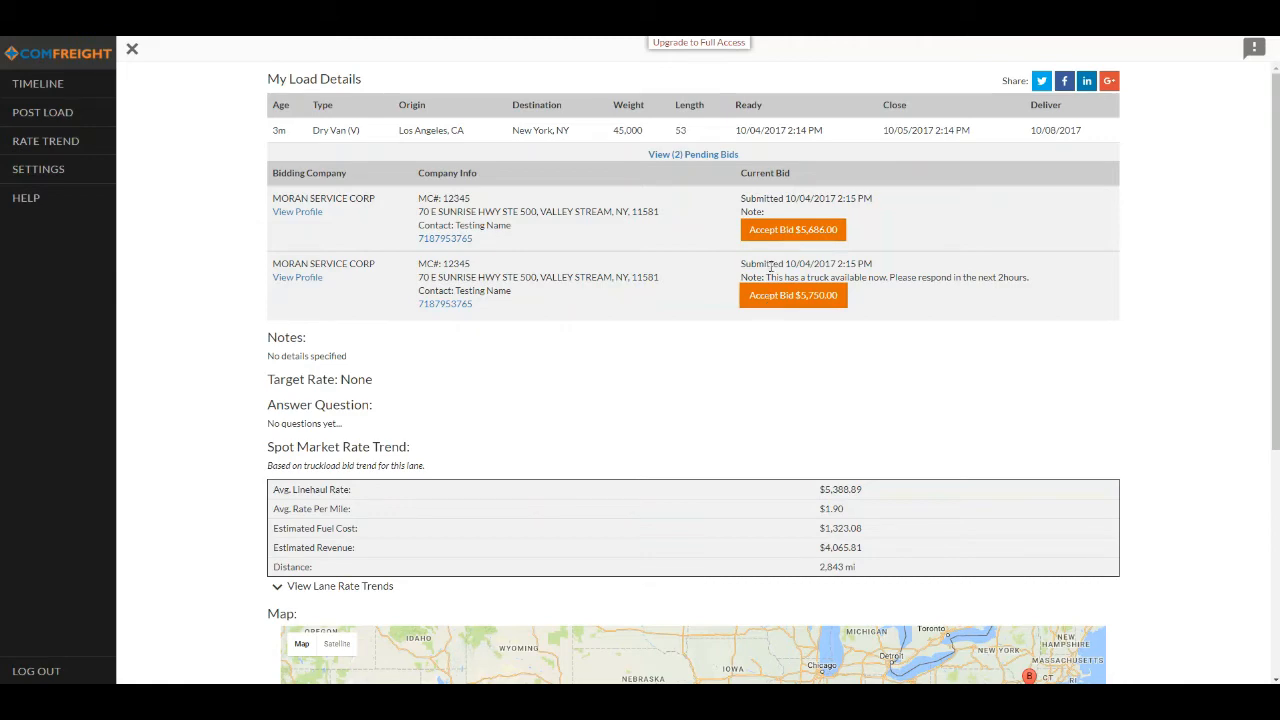
click(771, 230)
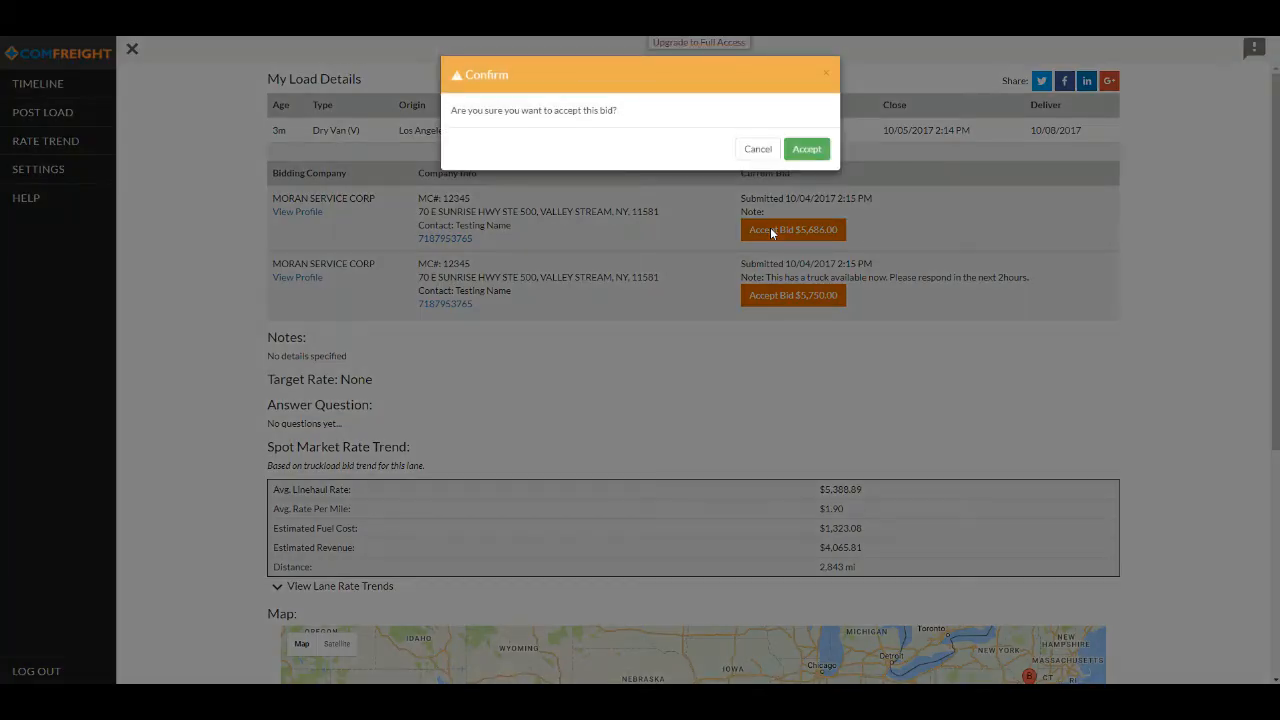
click(805, 150)
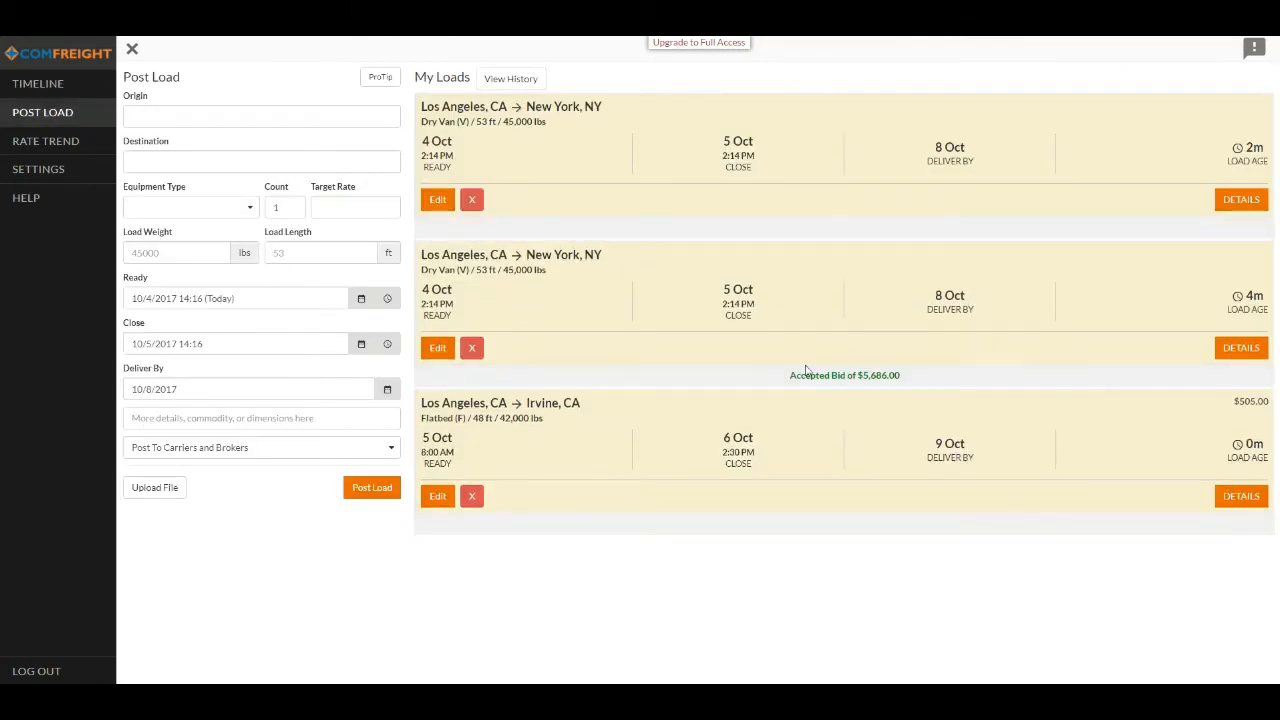
- Expand the accepted bid under the Los Angeles to New York load in My Loads, and collapse it again
click(819, 380)
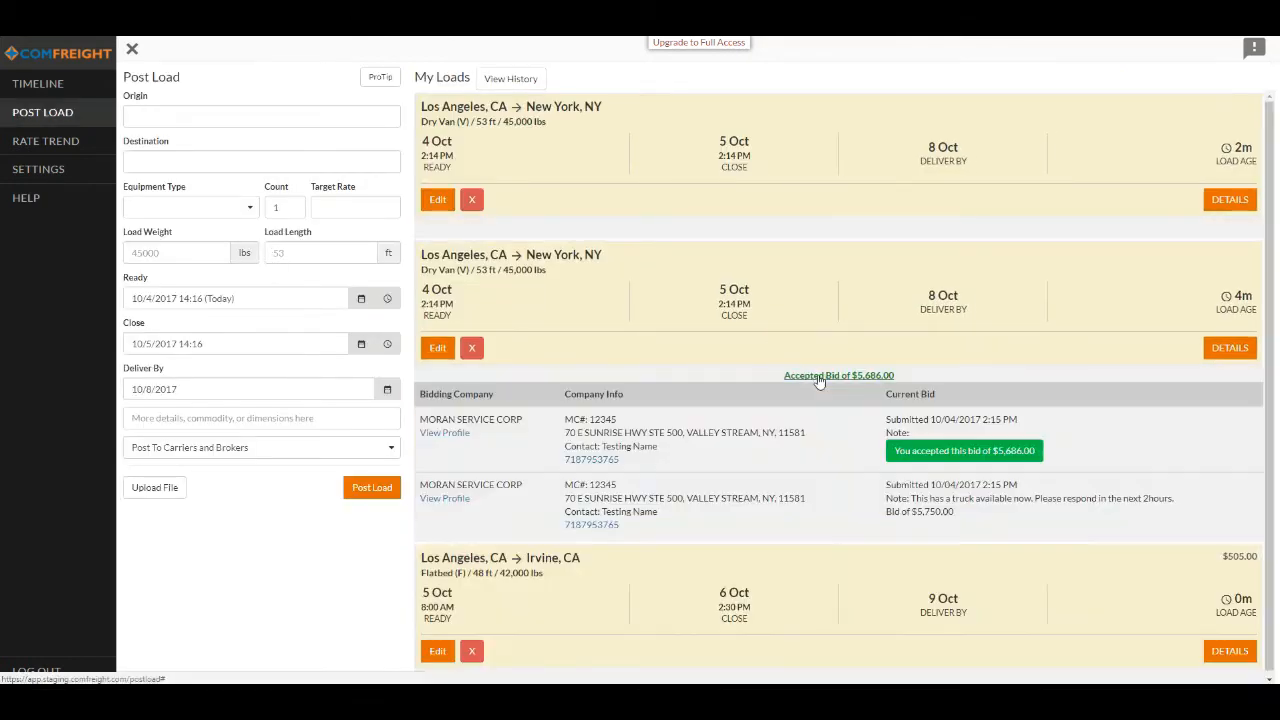
click(819, 380)
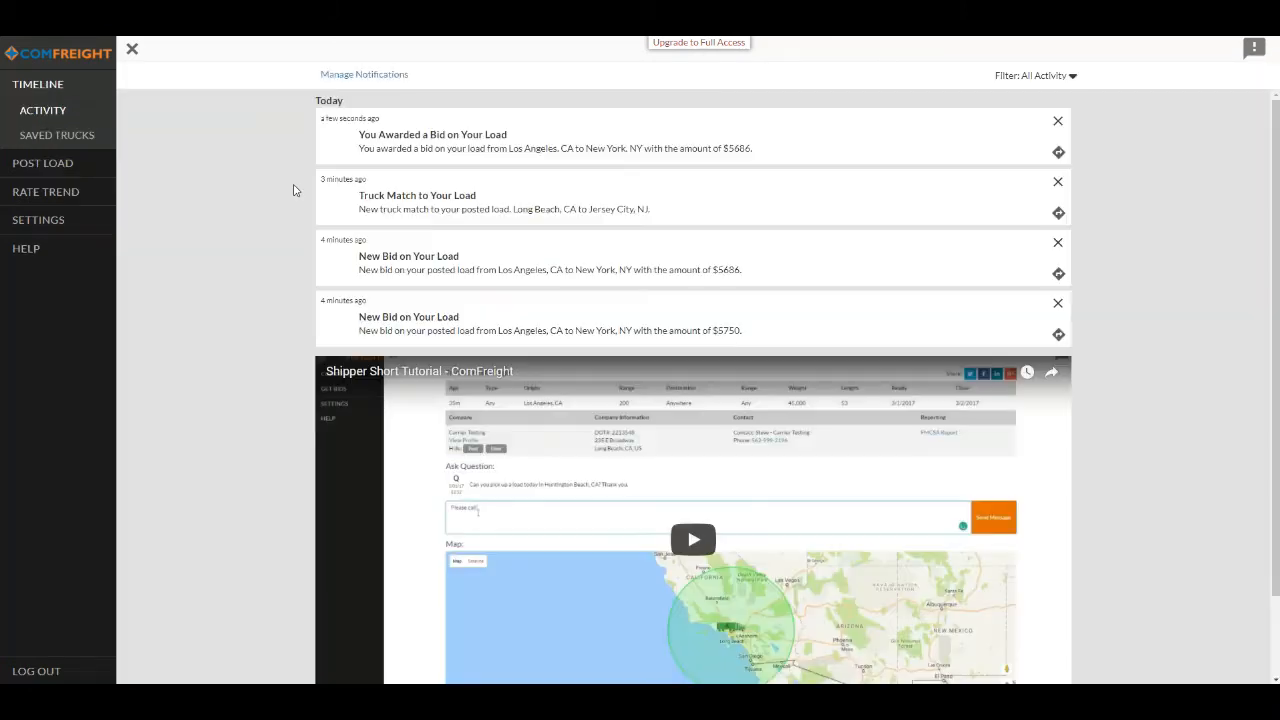
- Open the awarded-bid notification and review the Los Angeles to New York load's details and accepted bid
click(620, 145)
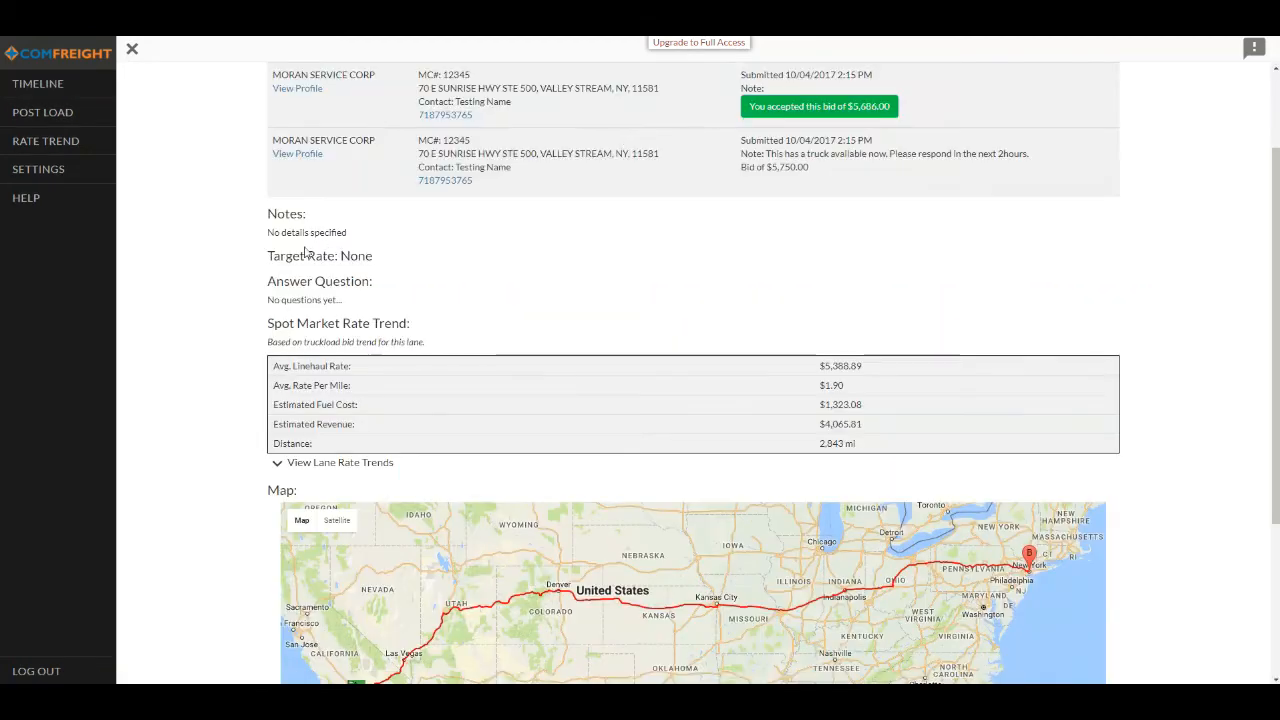
scroll(254, 275, up, 2)
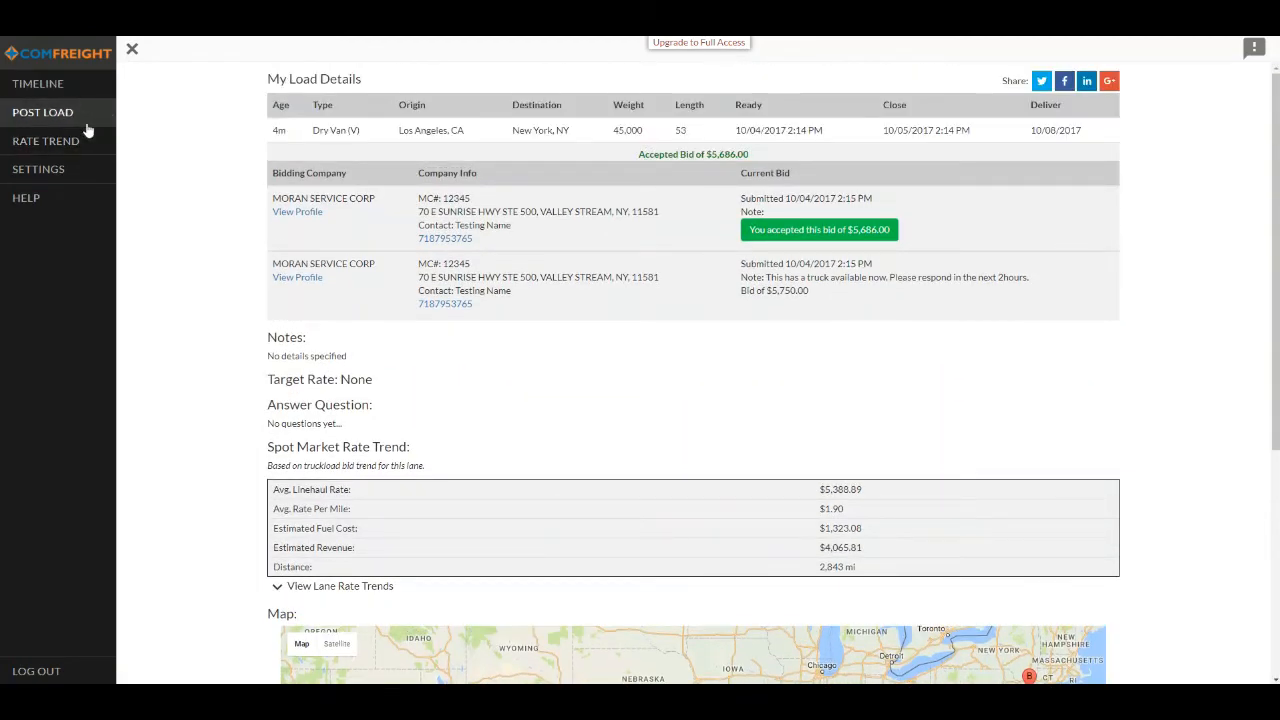
- Remove the Los Angeles to New York load without an accepted bid and the Los Angeles to Irvine flatbed load from My Loads
click(45, 112)
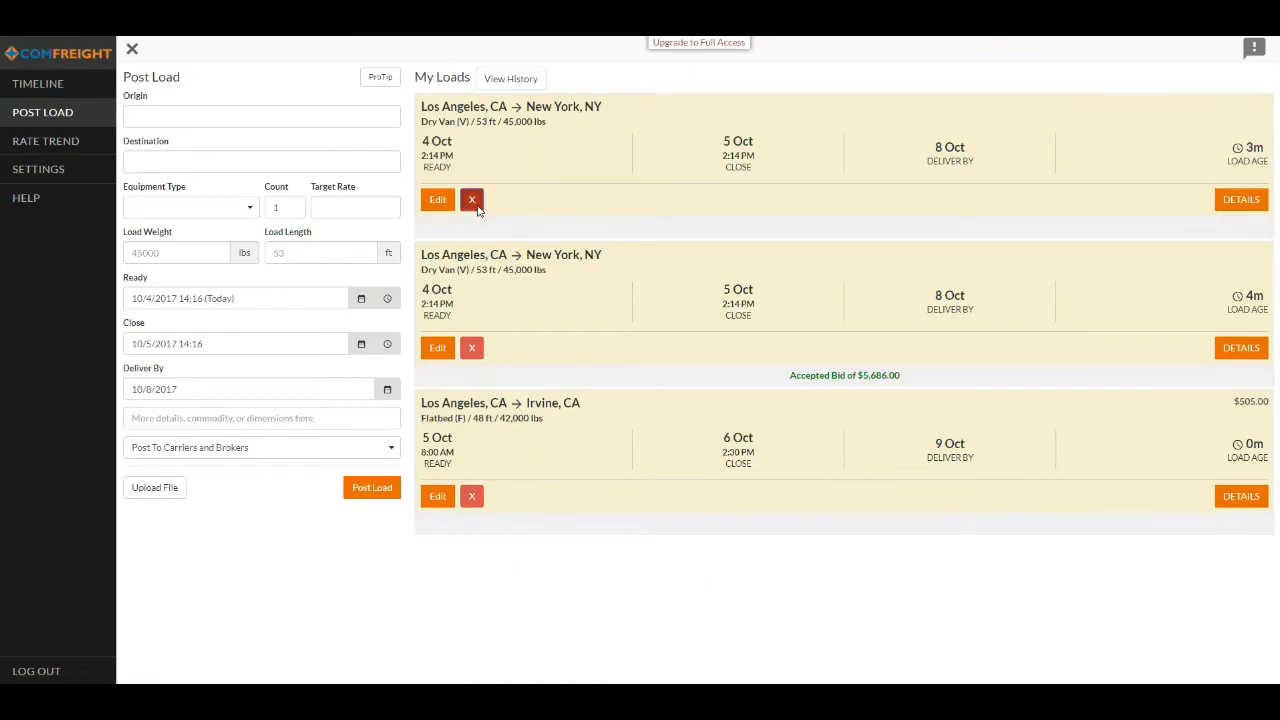
click(471, 200)
click(806, 196)
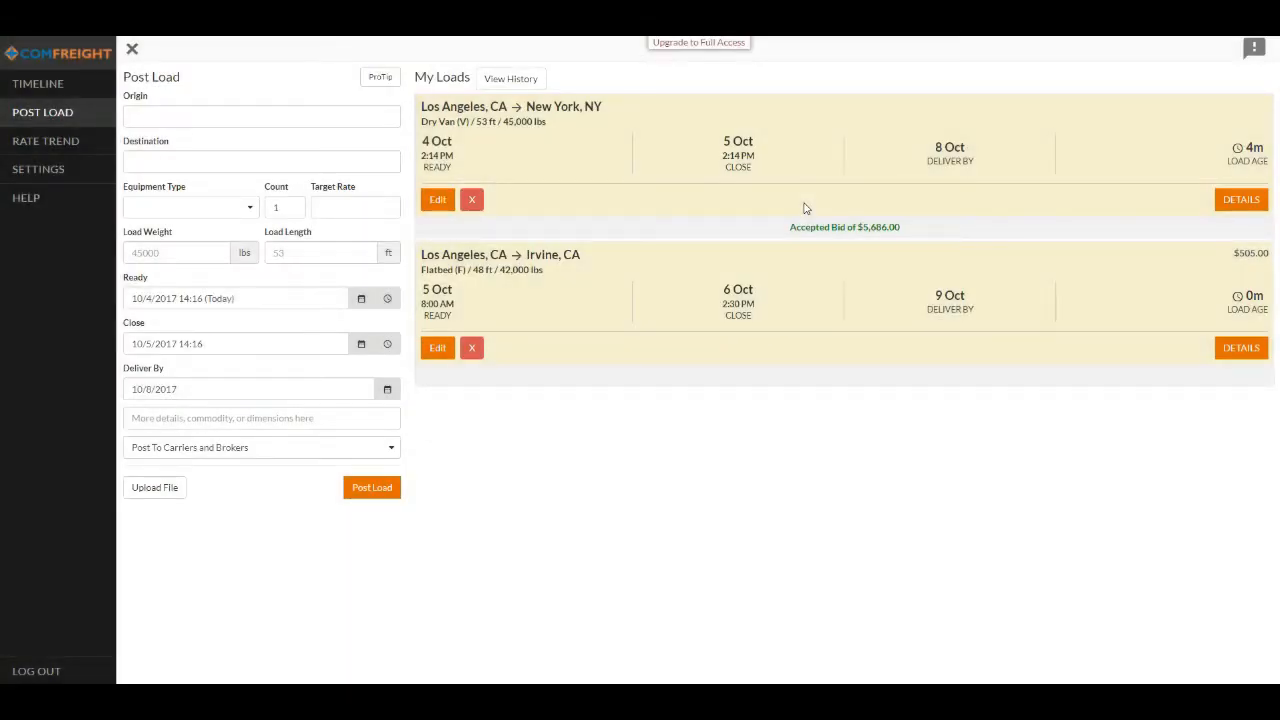
click(472, 348)
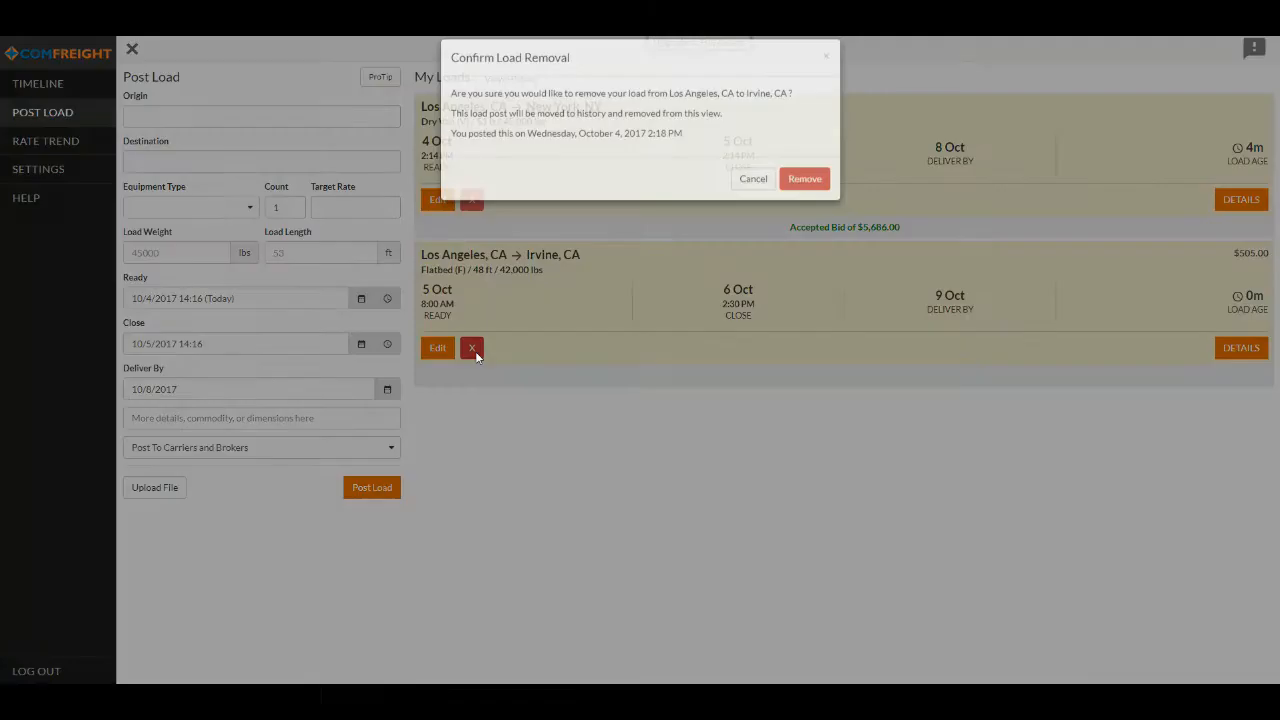
click(806, 195)
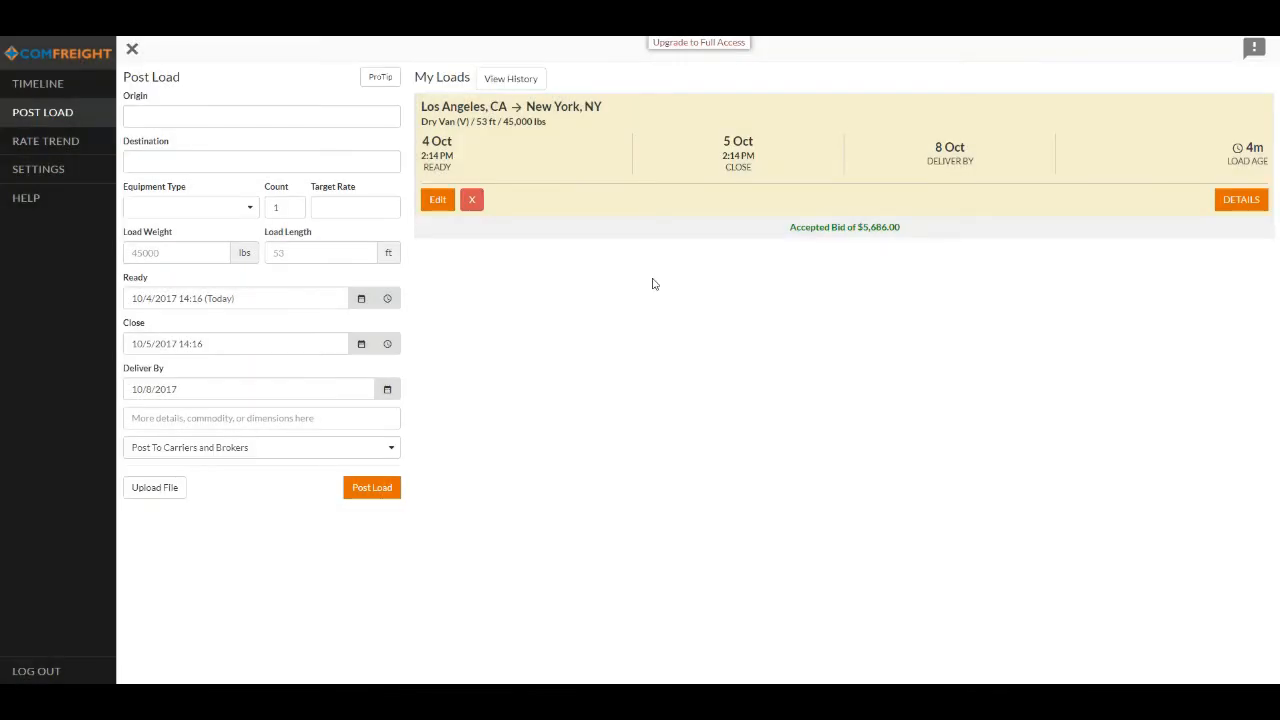
- Copy the Los Angeles to New York dry van load from the load history into a new post, keeping Post To Carriers and Brokers
click(522, 76)
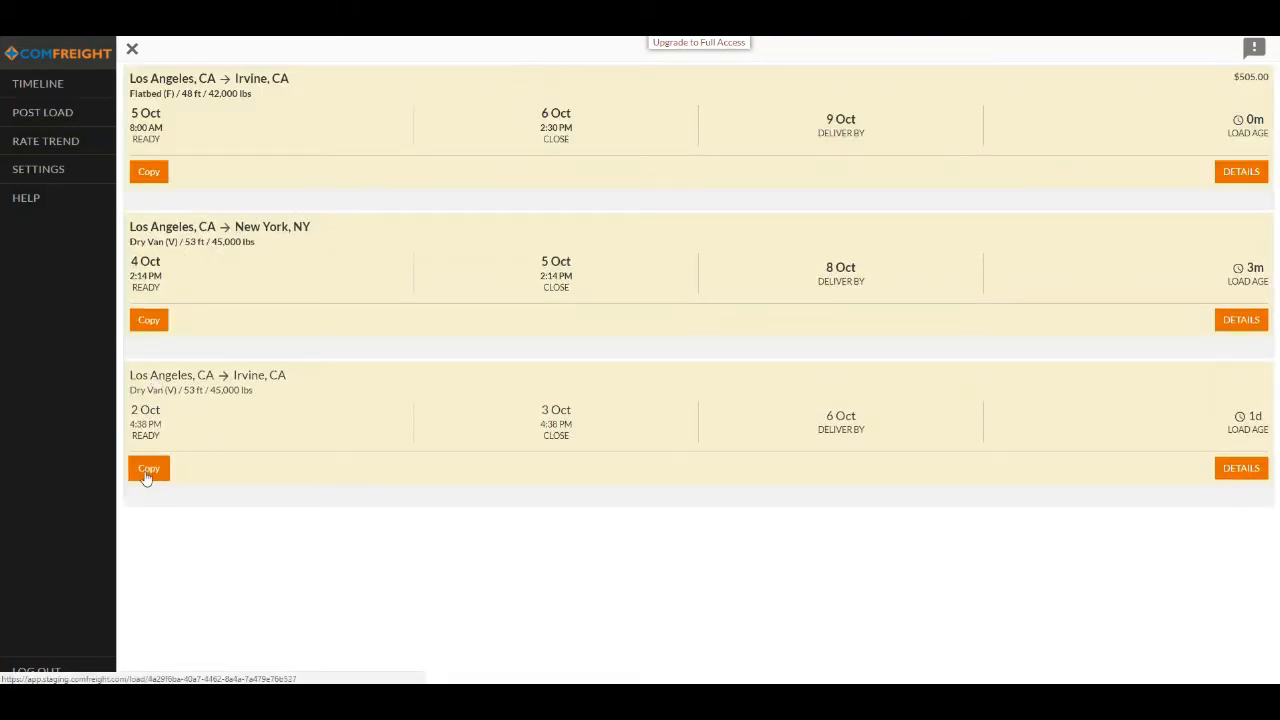
click(149, 320)
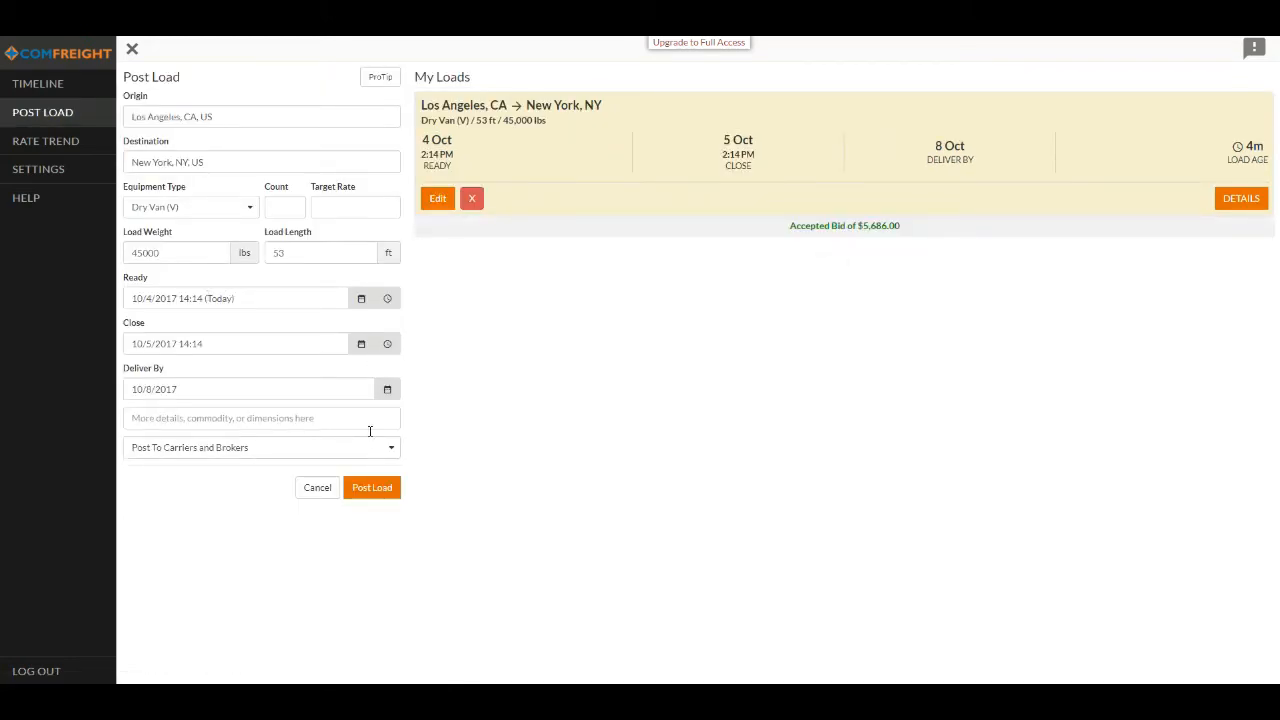
click(362, 455)
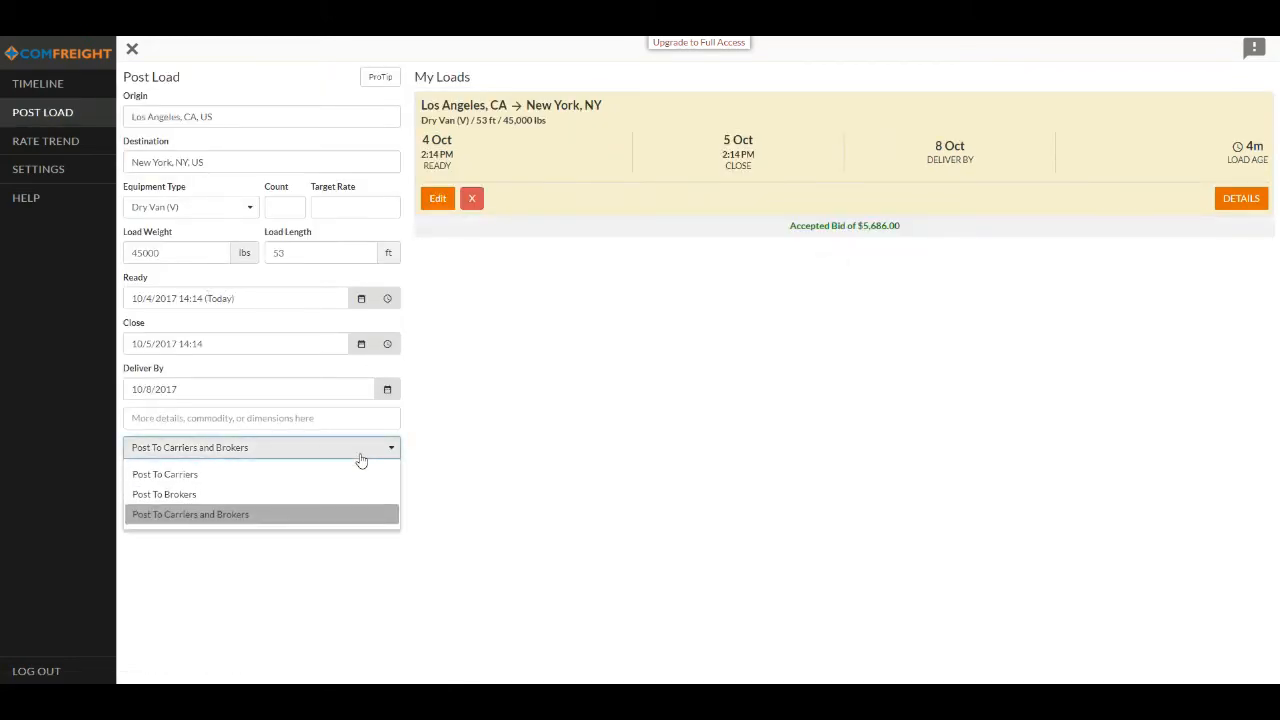
click(361, 459)
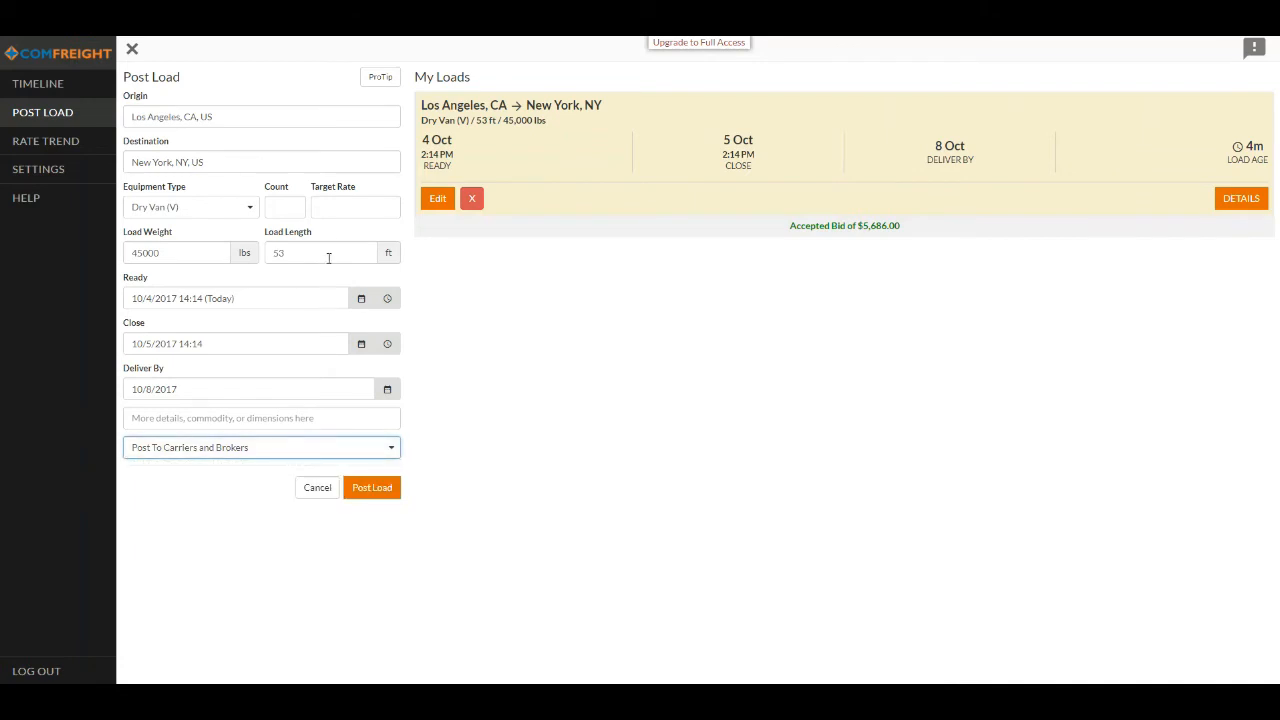
- Set the copied load's target rate to 5750 and its count to 2, and post it
click(338, 210)
text(5750)
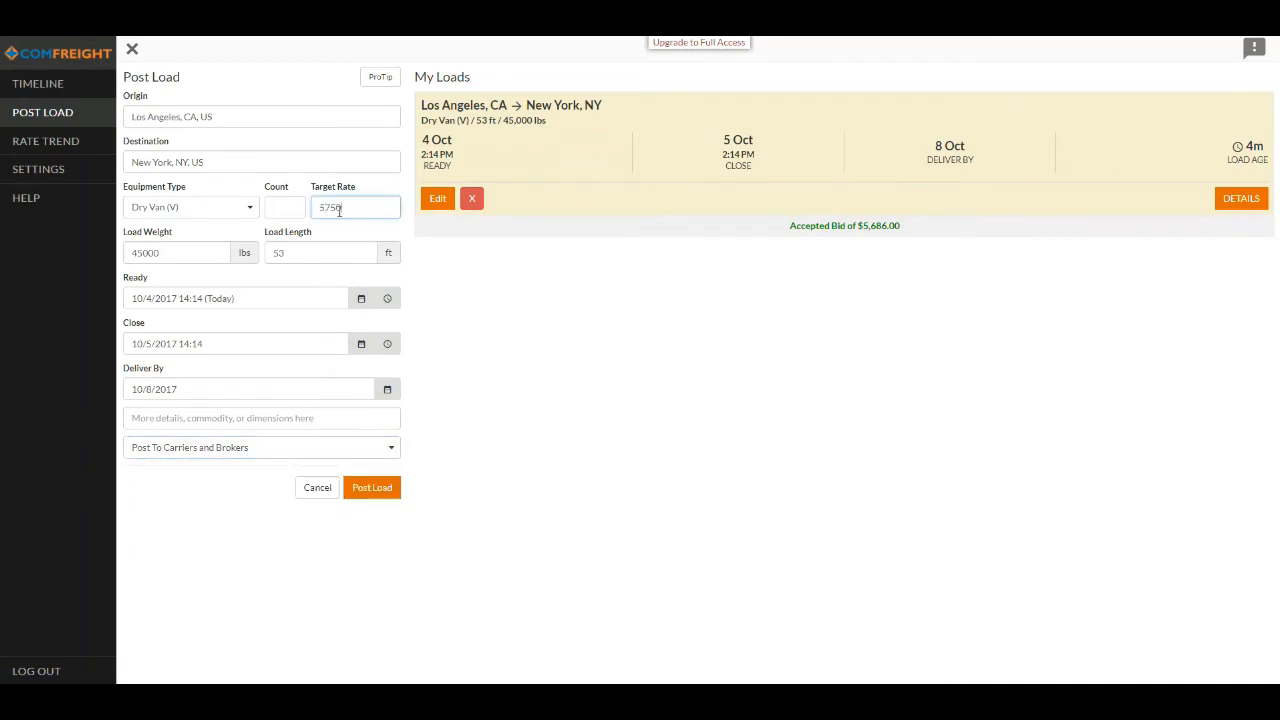
key(shift+Tab)
text(2)
click(395, 487)
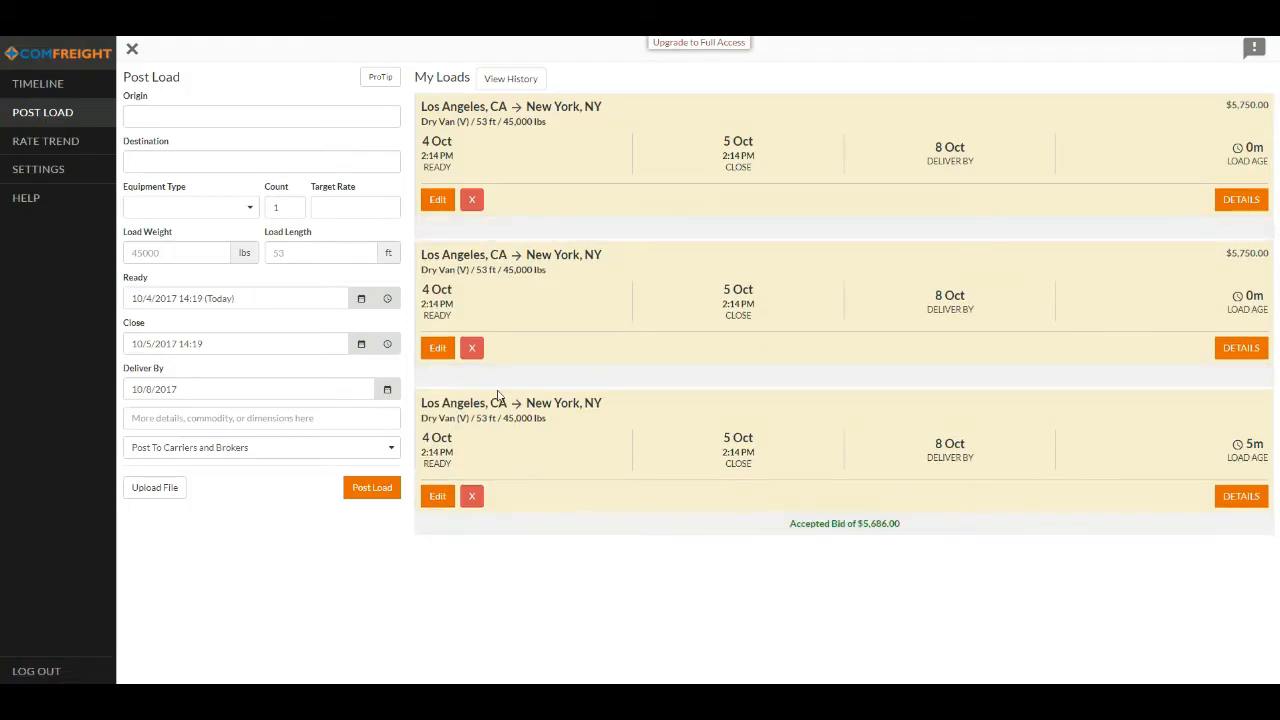
- Remove the second of the two $5,750.00 Los Angeles to New York loads from My Loads
click(471, 347)
click(799, 205)
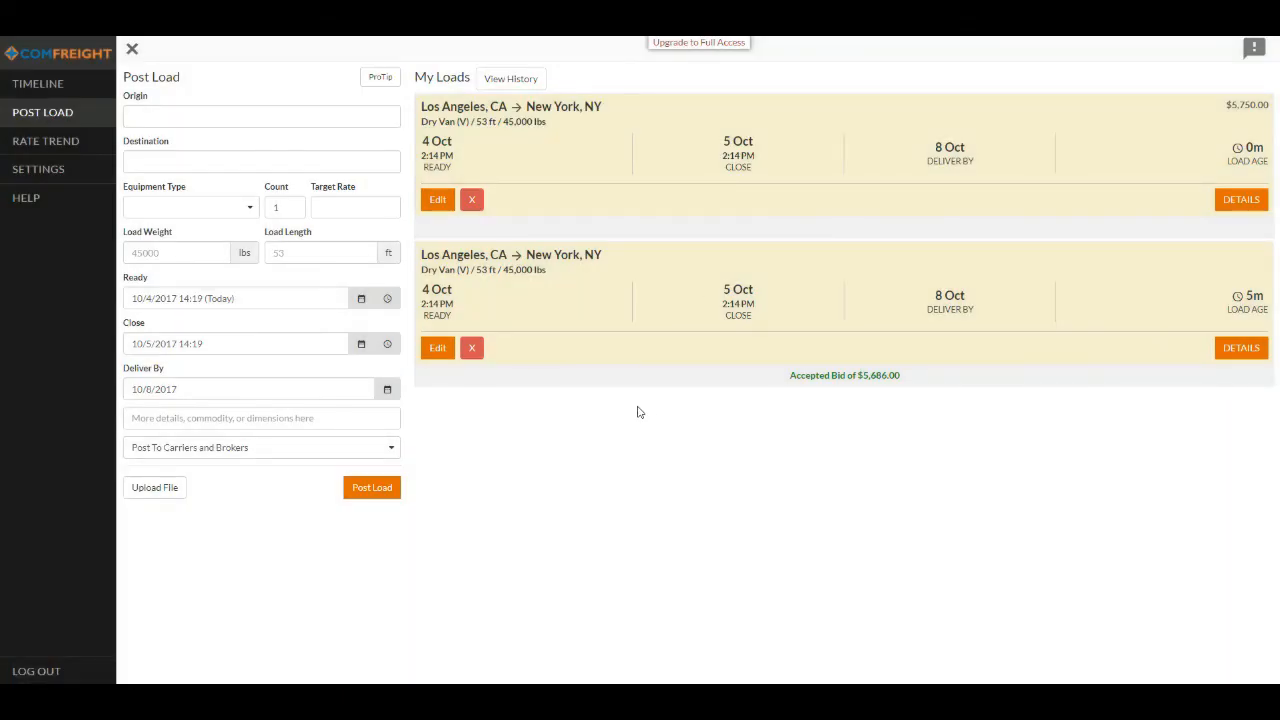
- Look up the spot market rate trend for Dry Van equipment from Los Angeles, CA to Dallas, TX
click(56, 146)
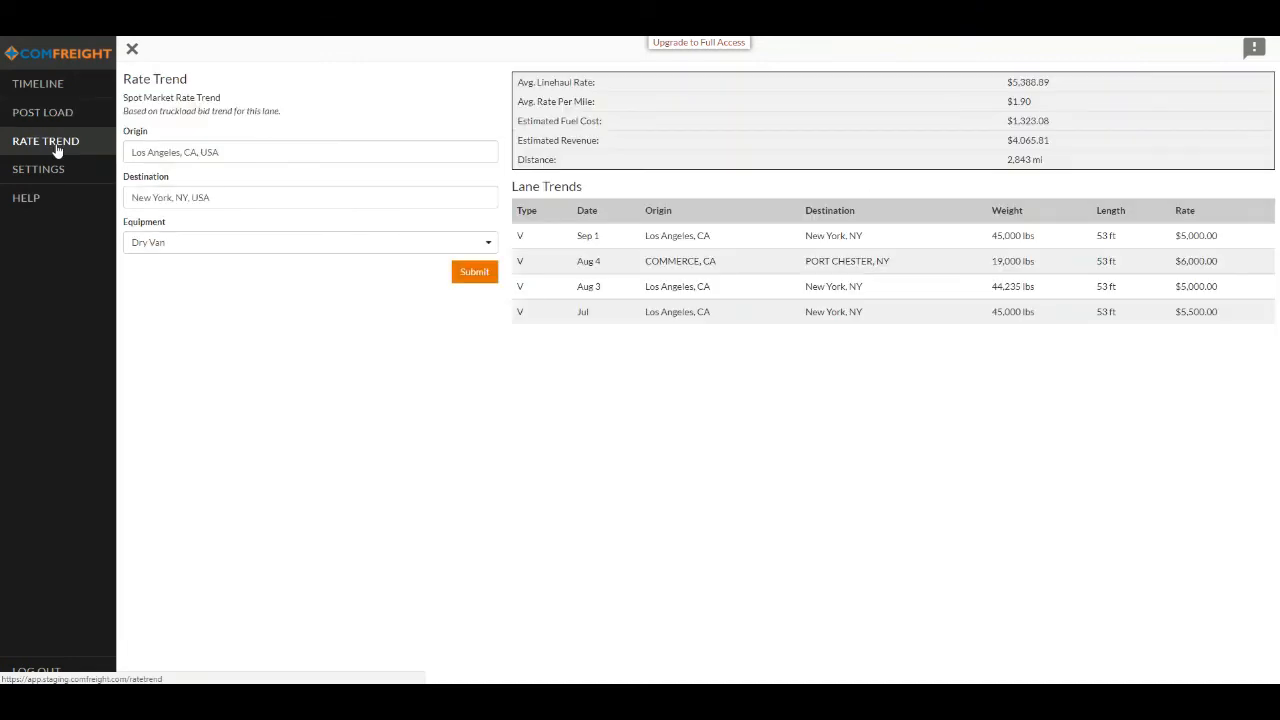
click(278, 196)
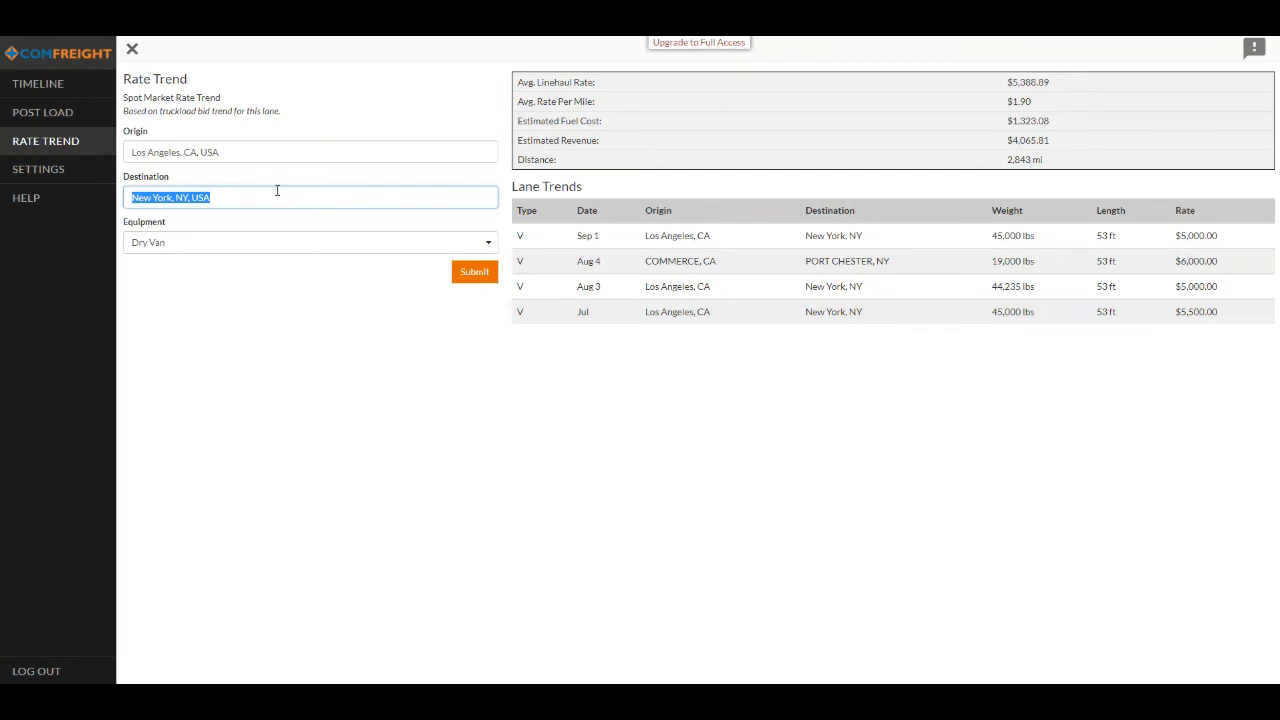
text(dallas)
click(220, 223)
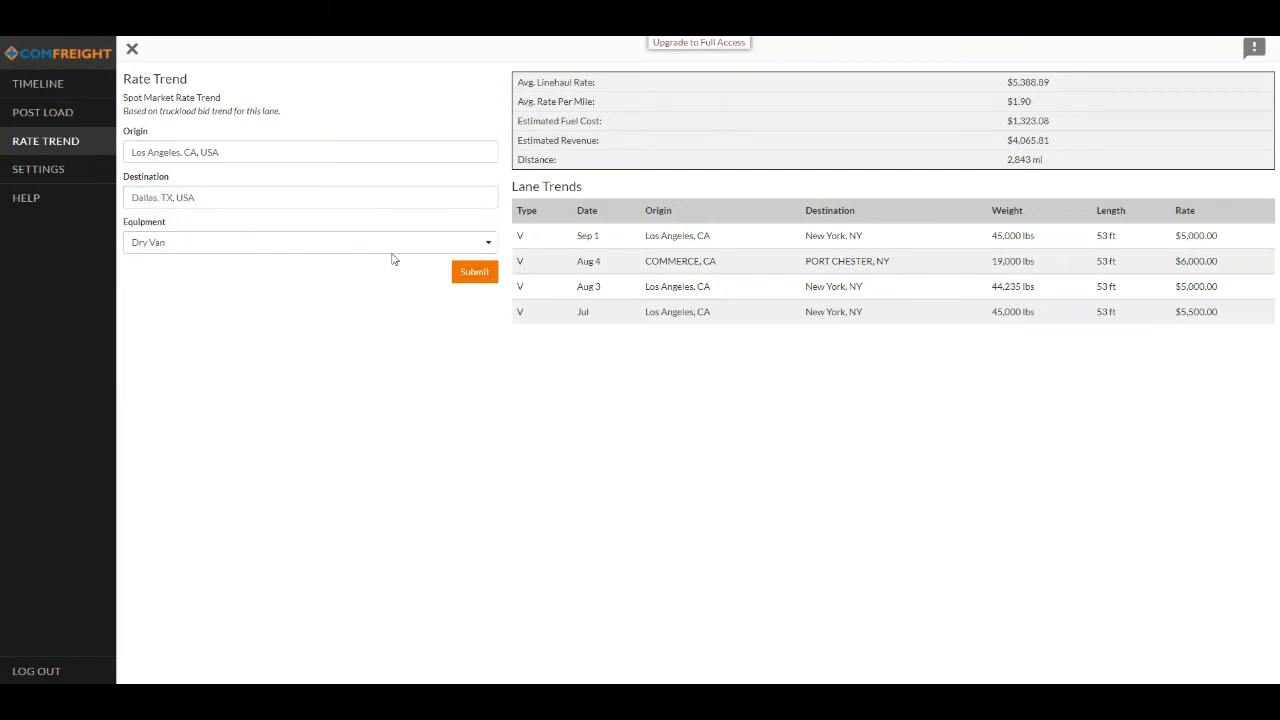
click(455, 266)
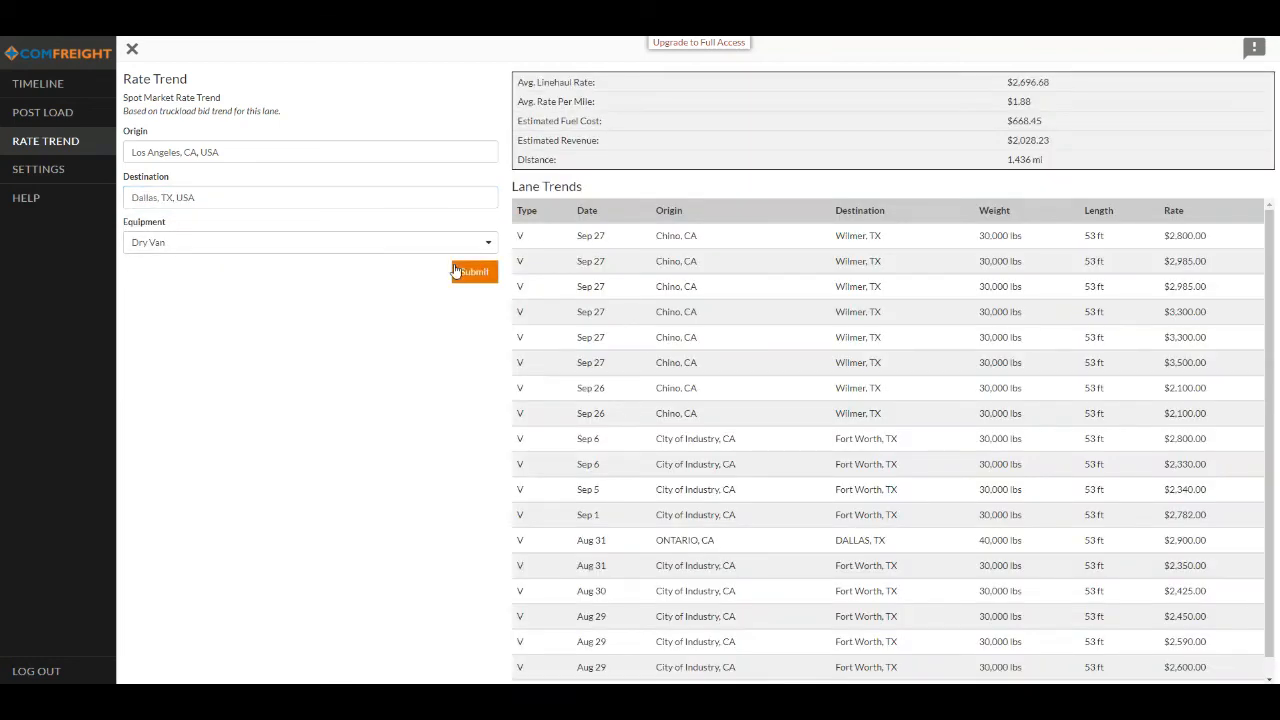
- Check the Los Angeles to Dallas rate trend for Reefer equipment and for Any equipment
click(280, 249)
click(214, 311)
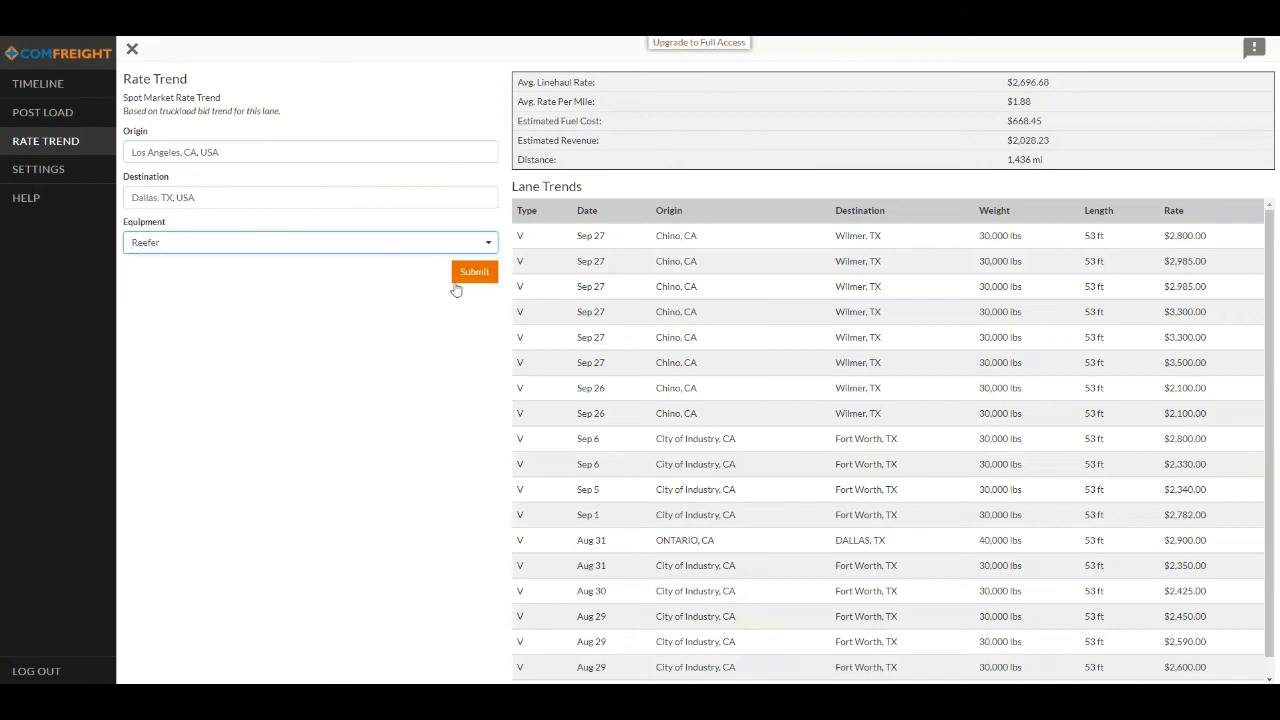
click(474, 274)
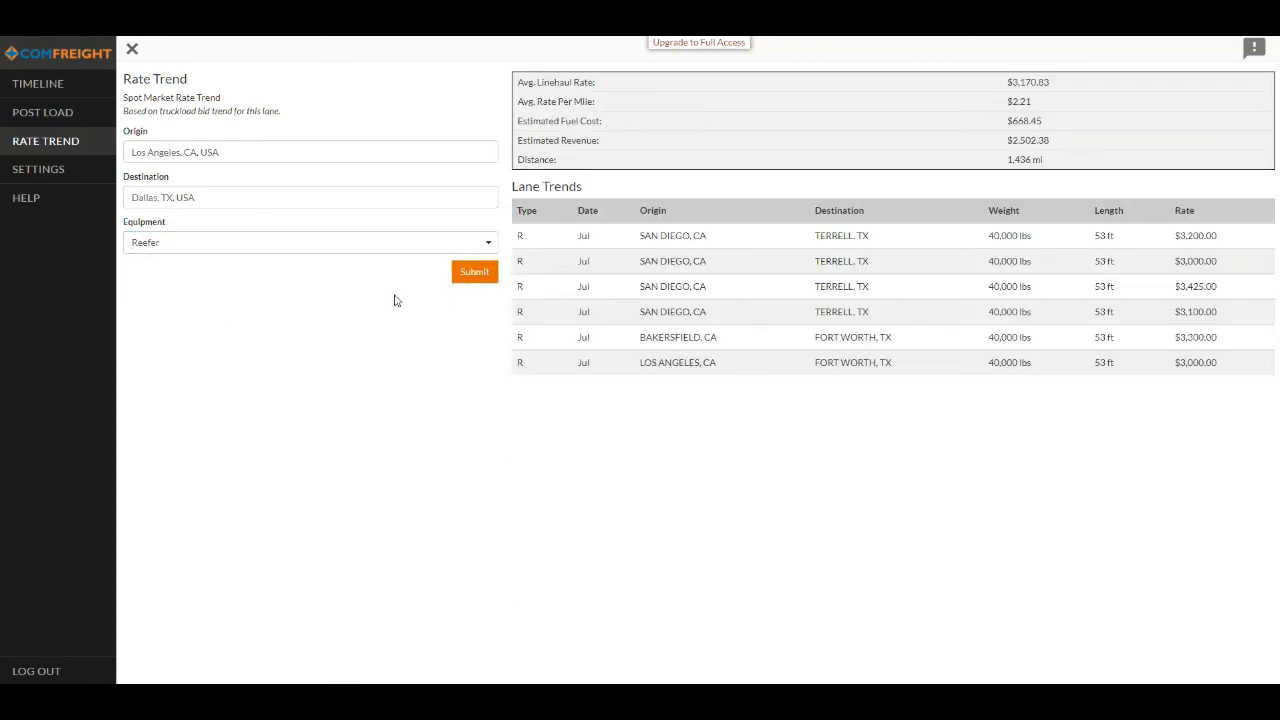
click(252, 250)
click(235, 267)
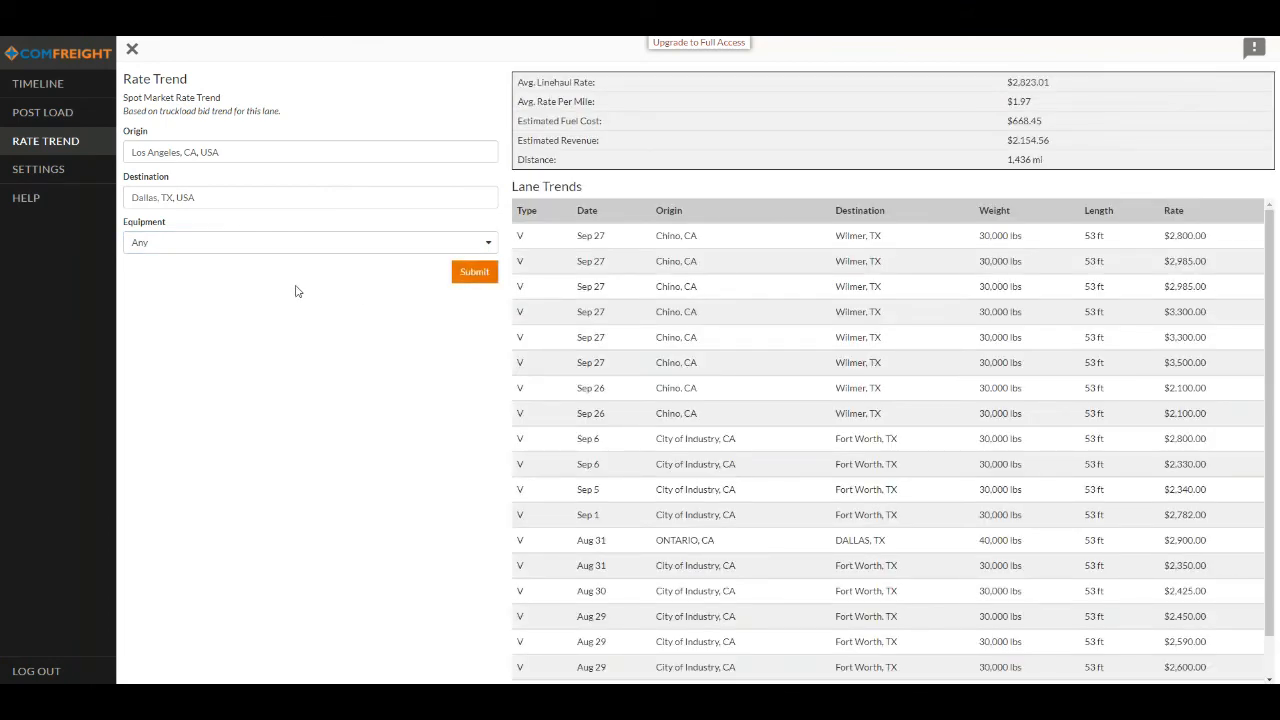
- Upload BOL signed.jpg uncropped to the Documents settings with the label "Our BOL Template" and dismiss the confirmation
click(76, 176)
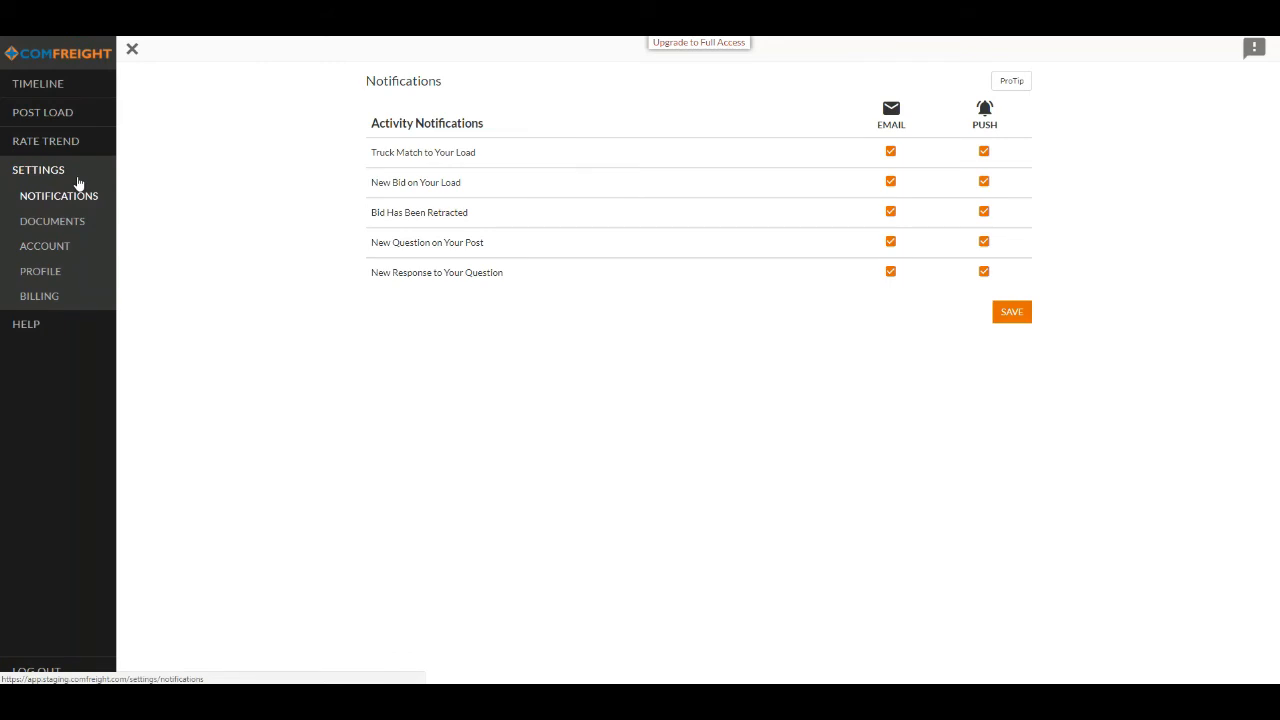
click(57, 233)
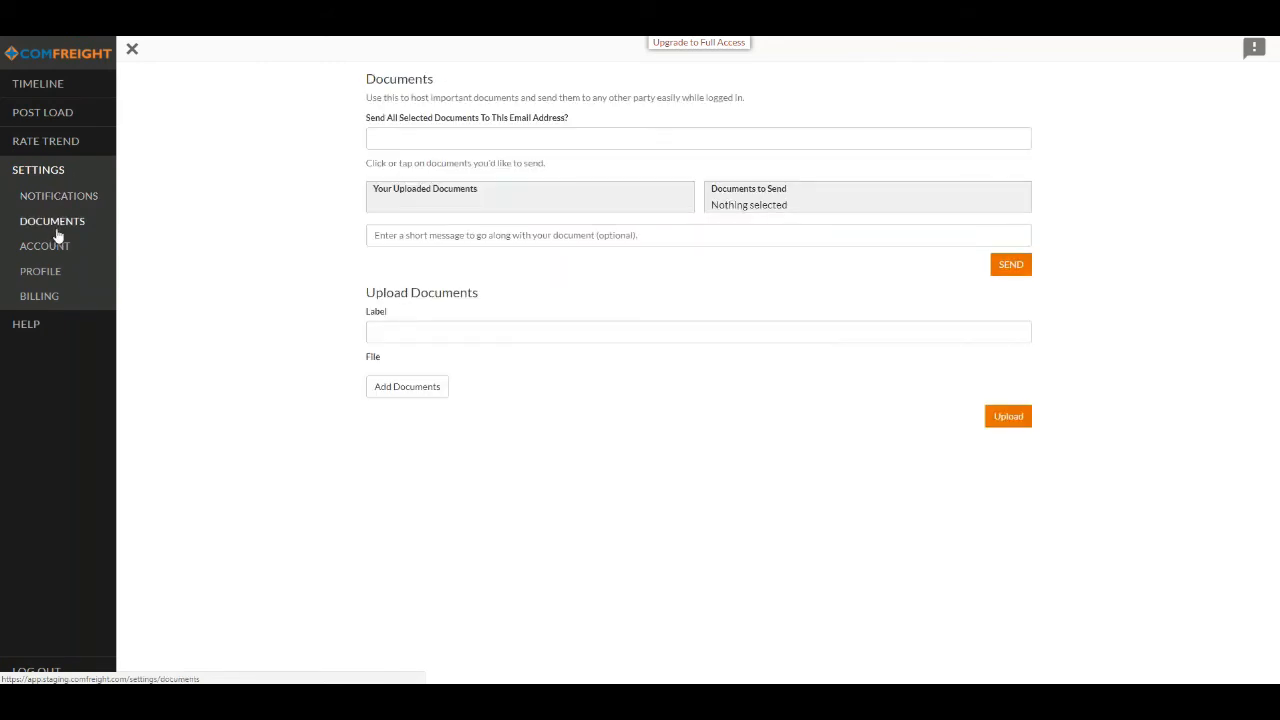
click(401, 385)
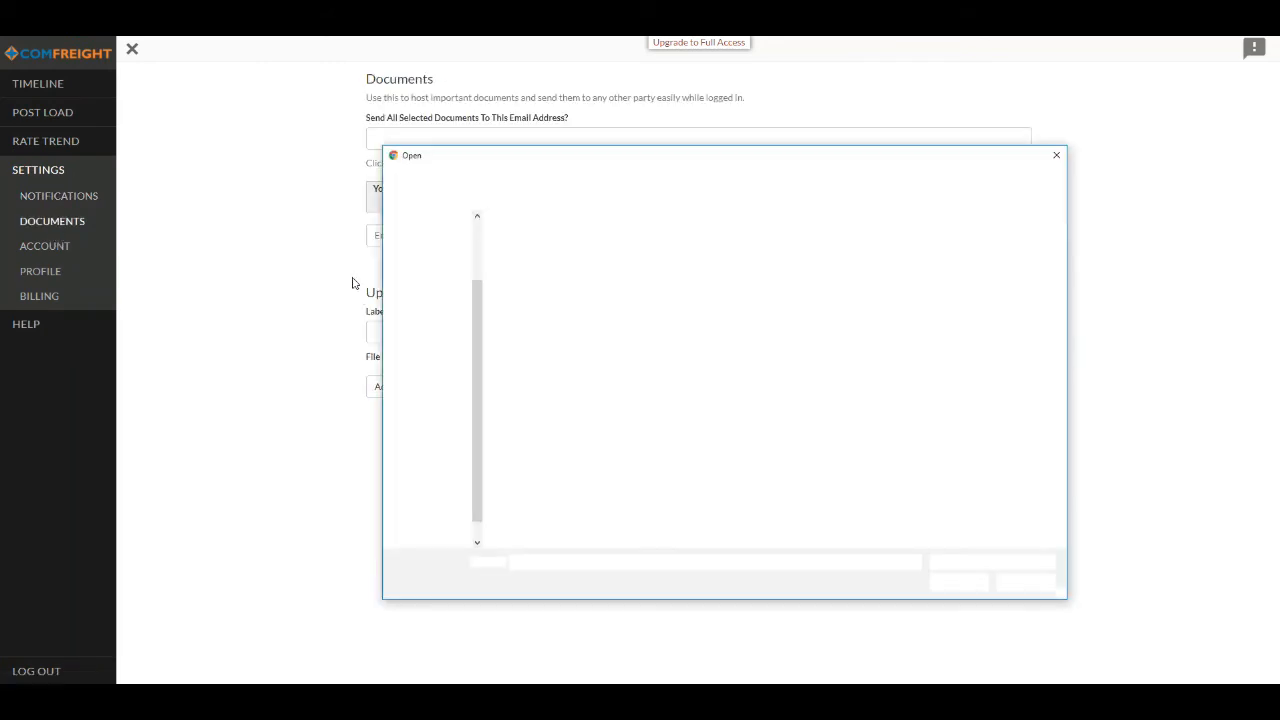
double_click(600, 250)
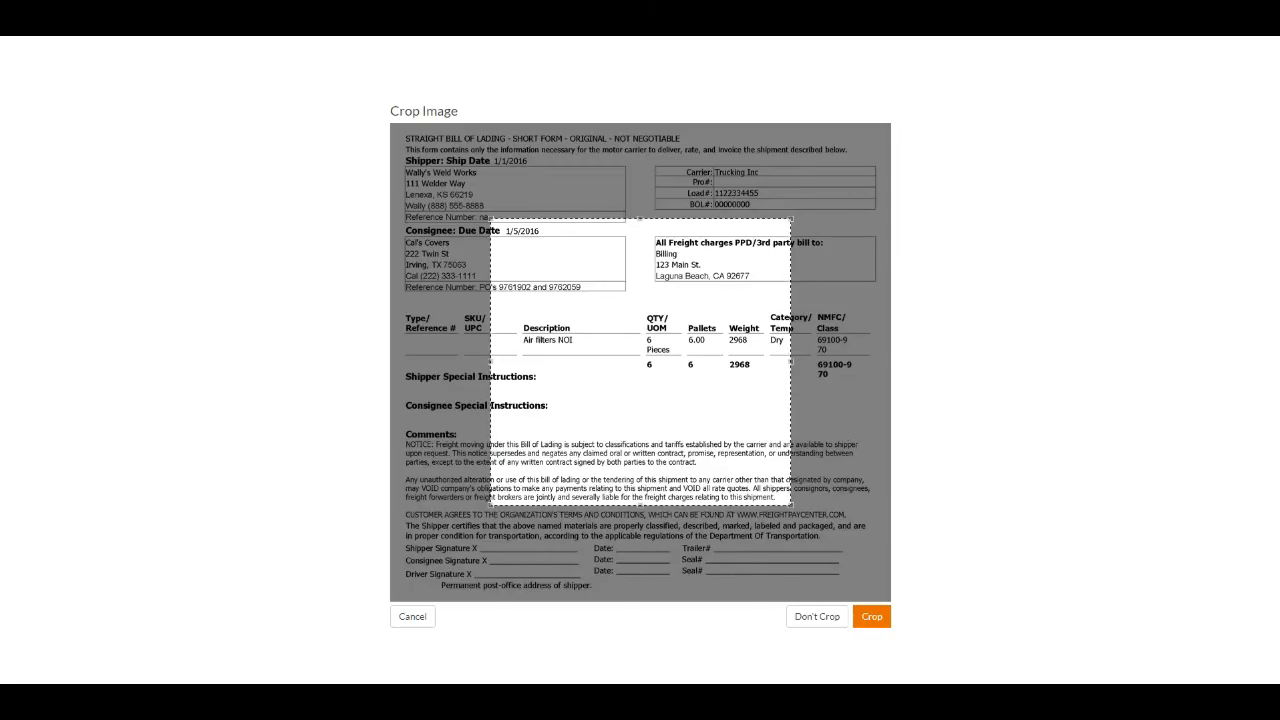
click(820, 617)
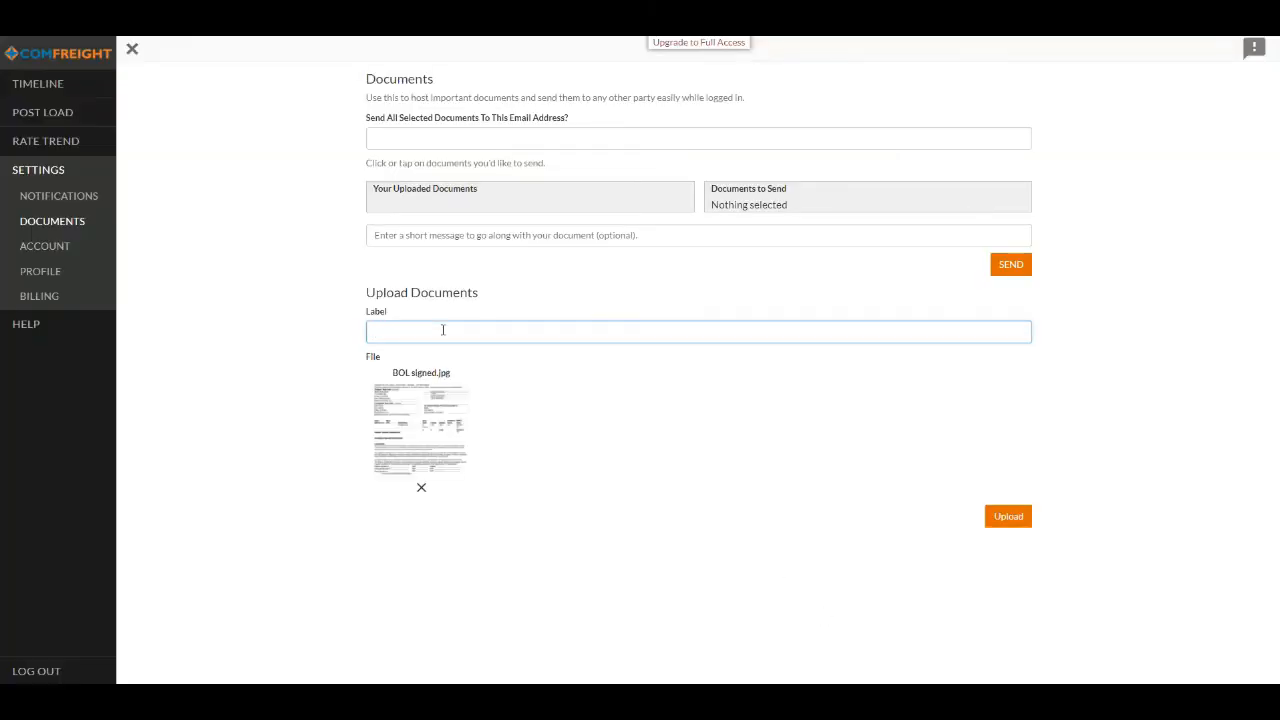
text(BOL Template)
click(1003, 524)
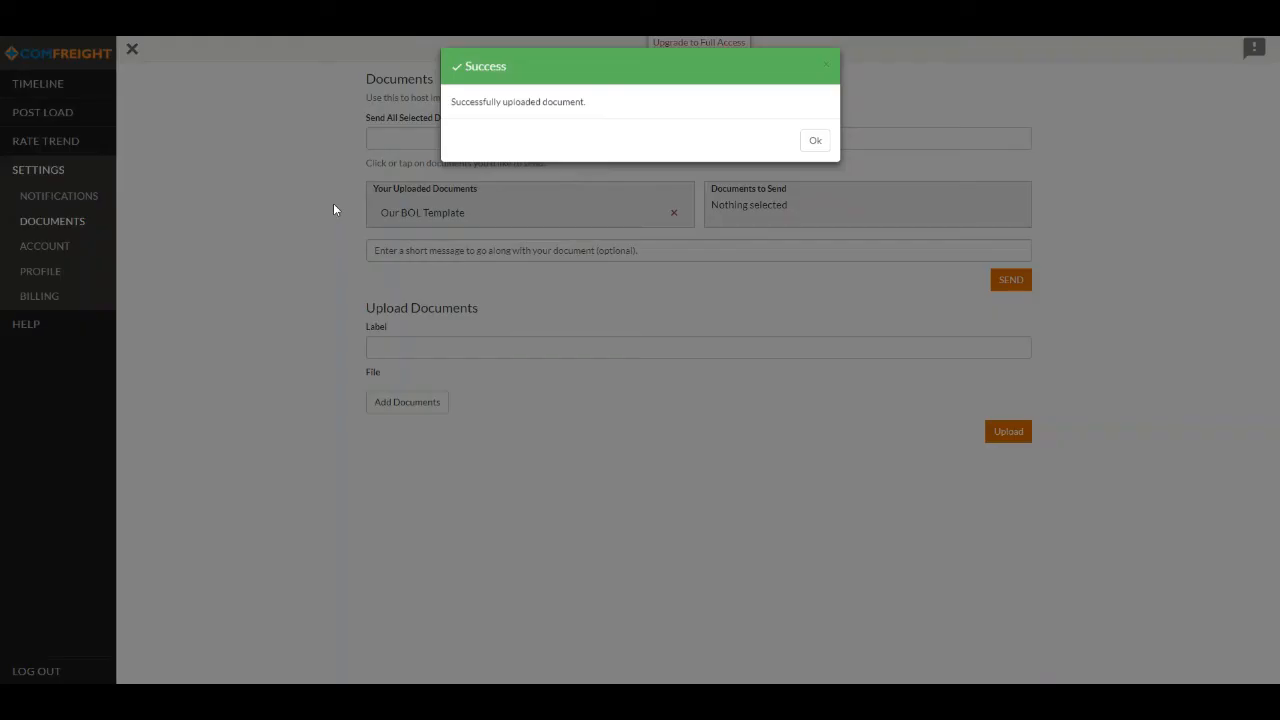
click(806, 148)
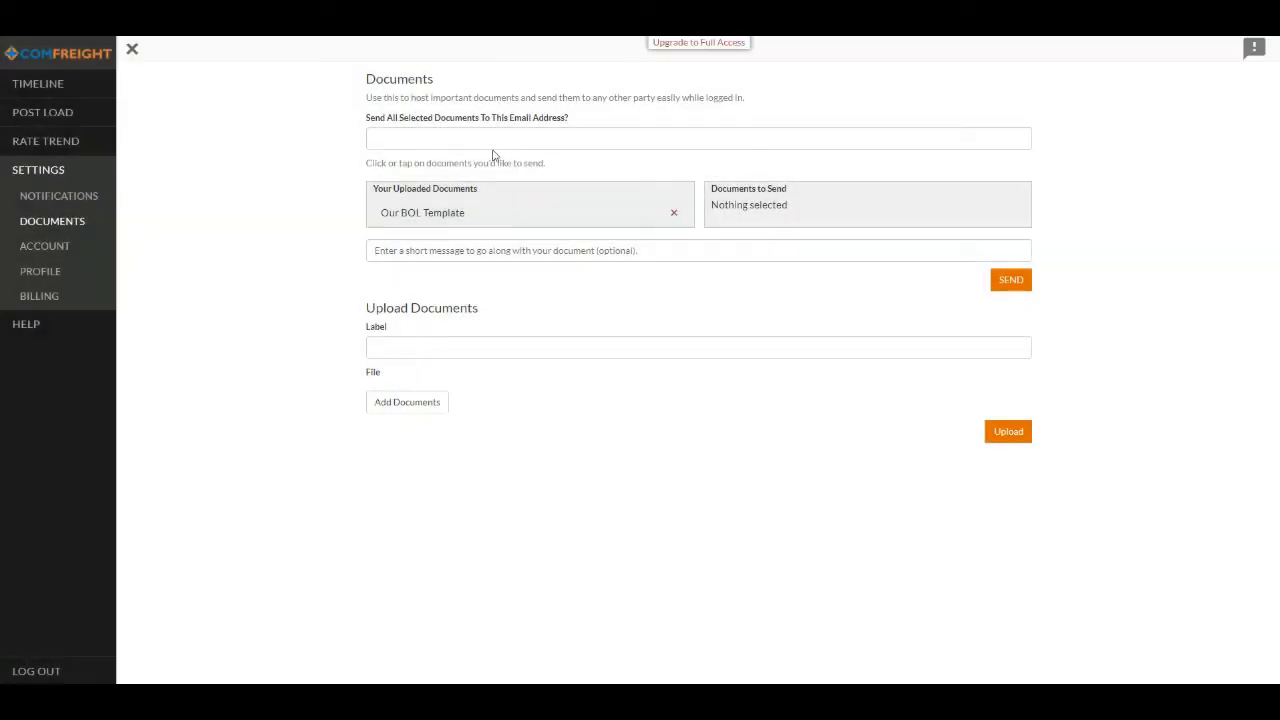
- Send Our BOL Template to the recipient's email address with the message "Please see our BOL template attached." and dismiss the confirmation
click(452, 145)
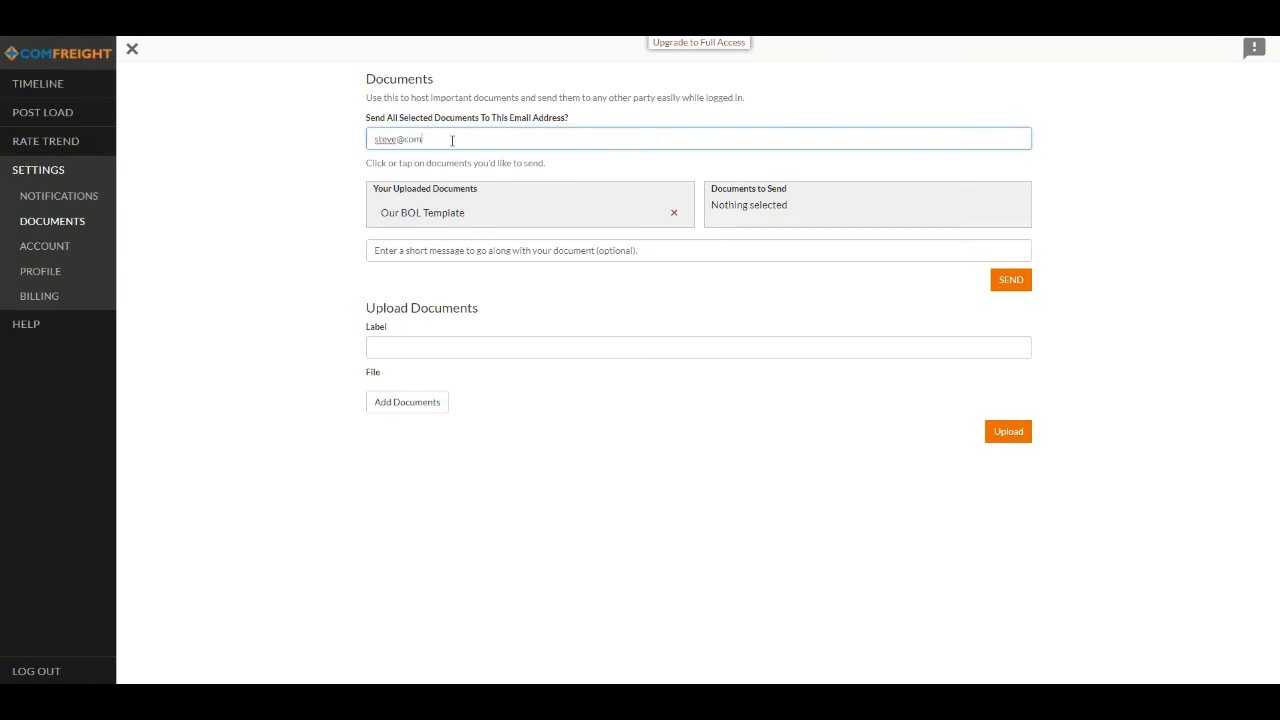
key(Tab)
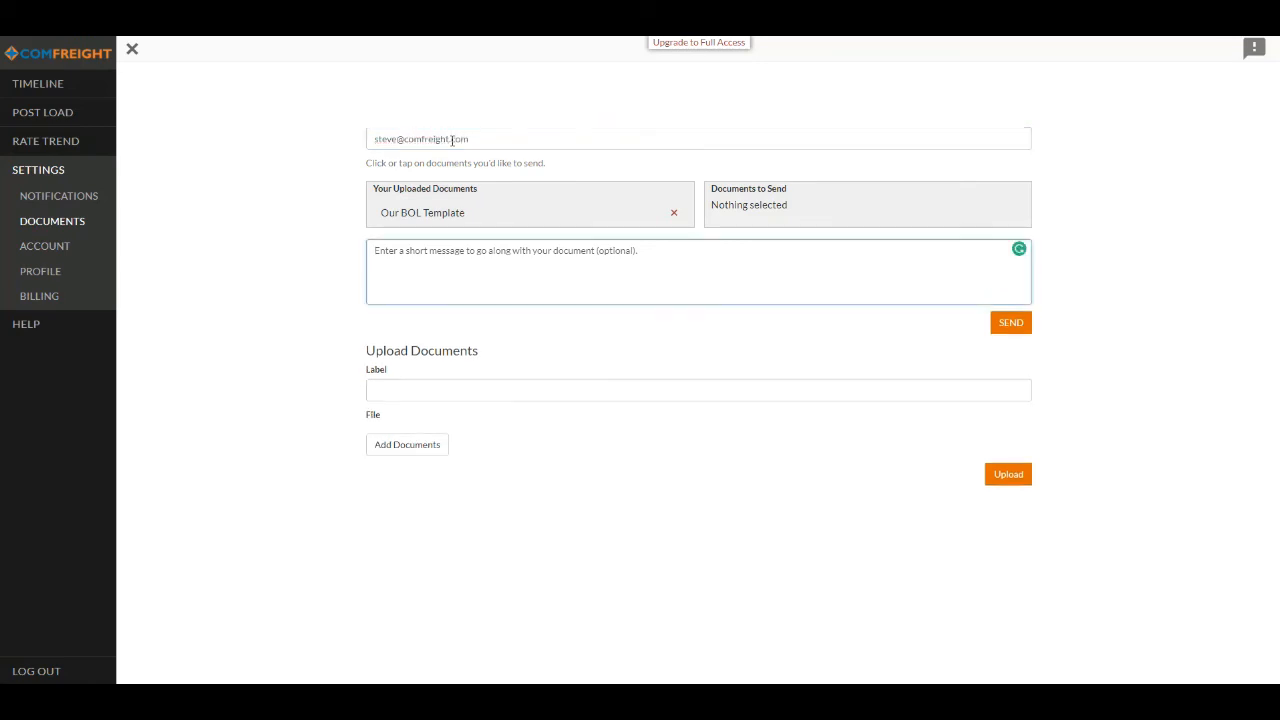
text(Please see our BOL template attached.)
click(422, 212)
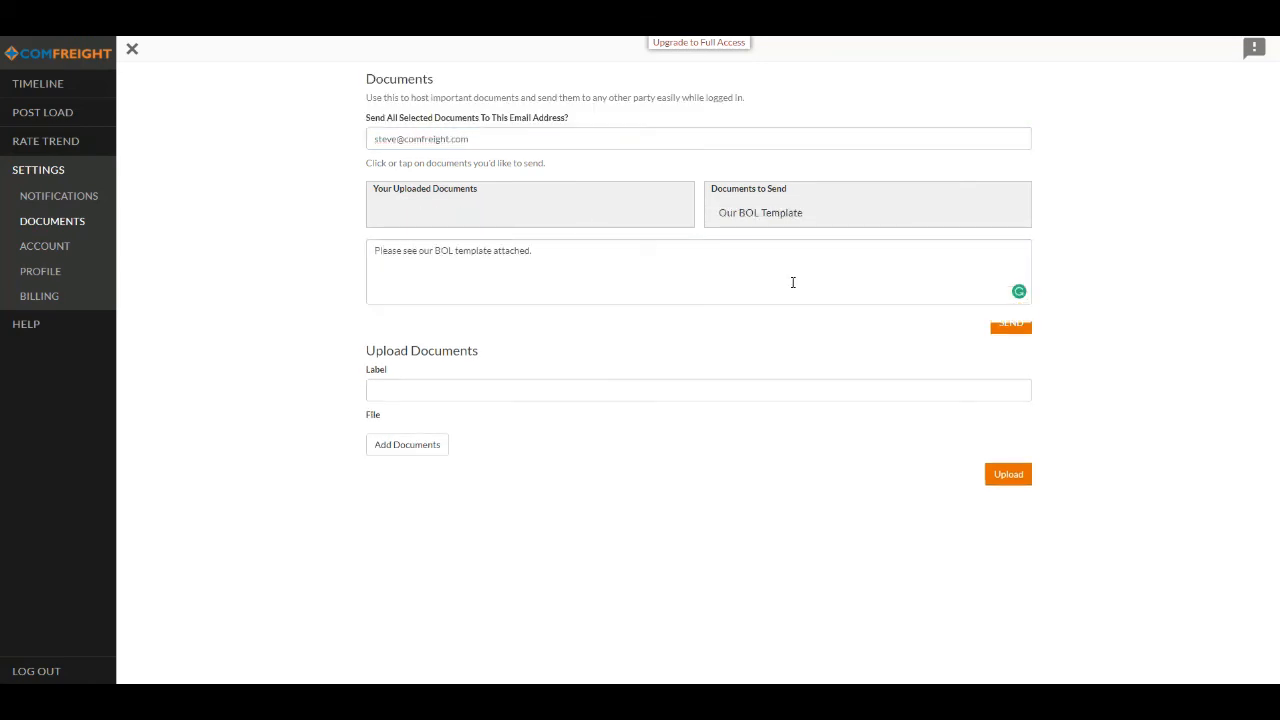
click(999, 330)
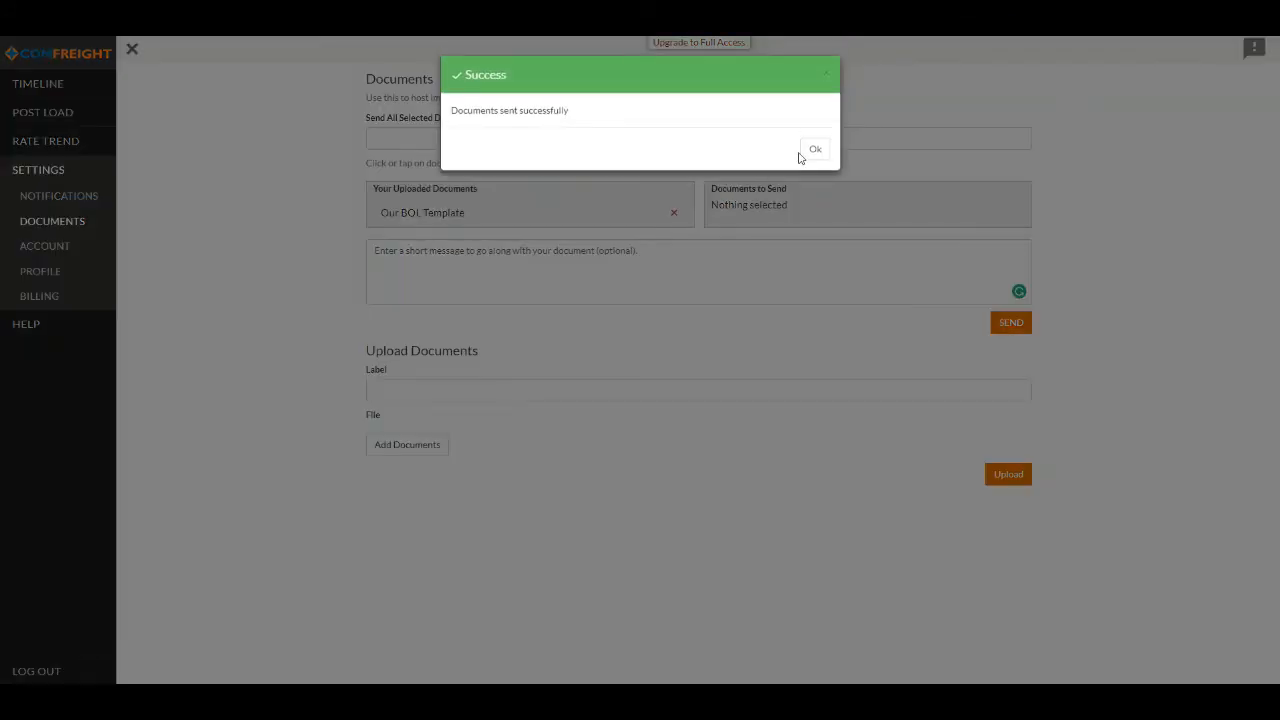
click(815, 153)
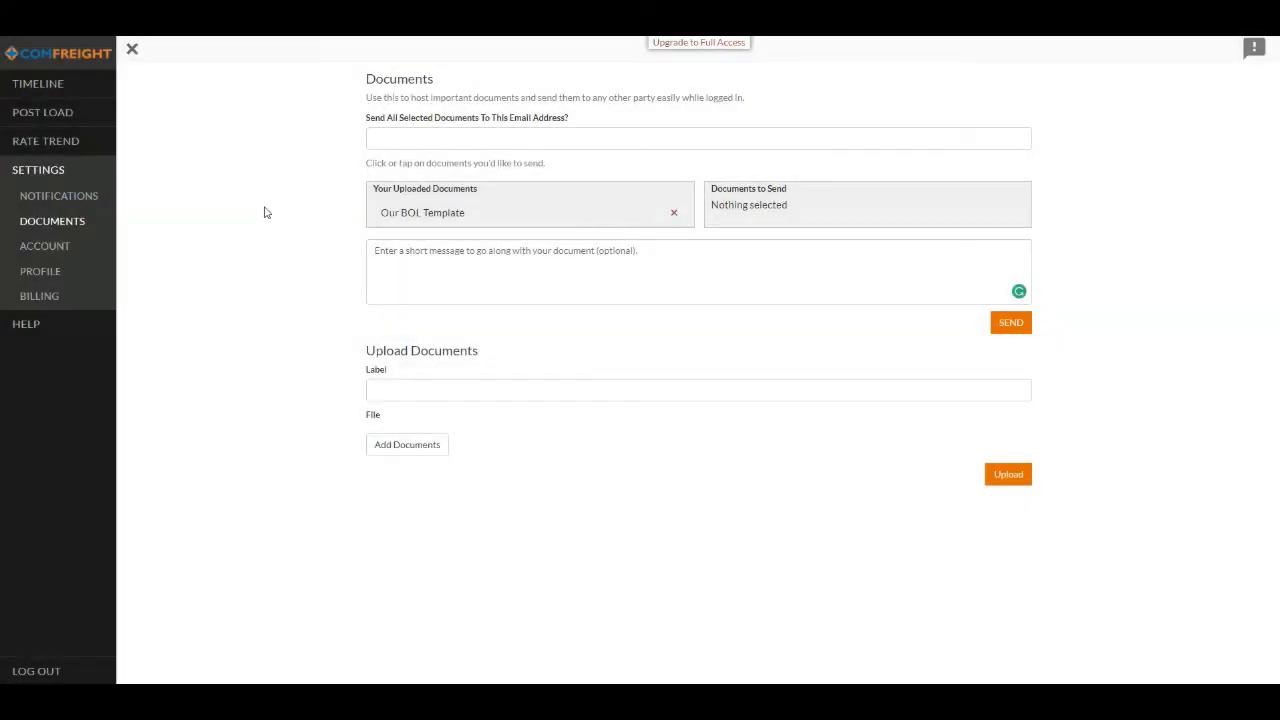
- Open the account settings, view the blocked users list, and return to the user settings
click(48, 250)
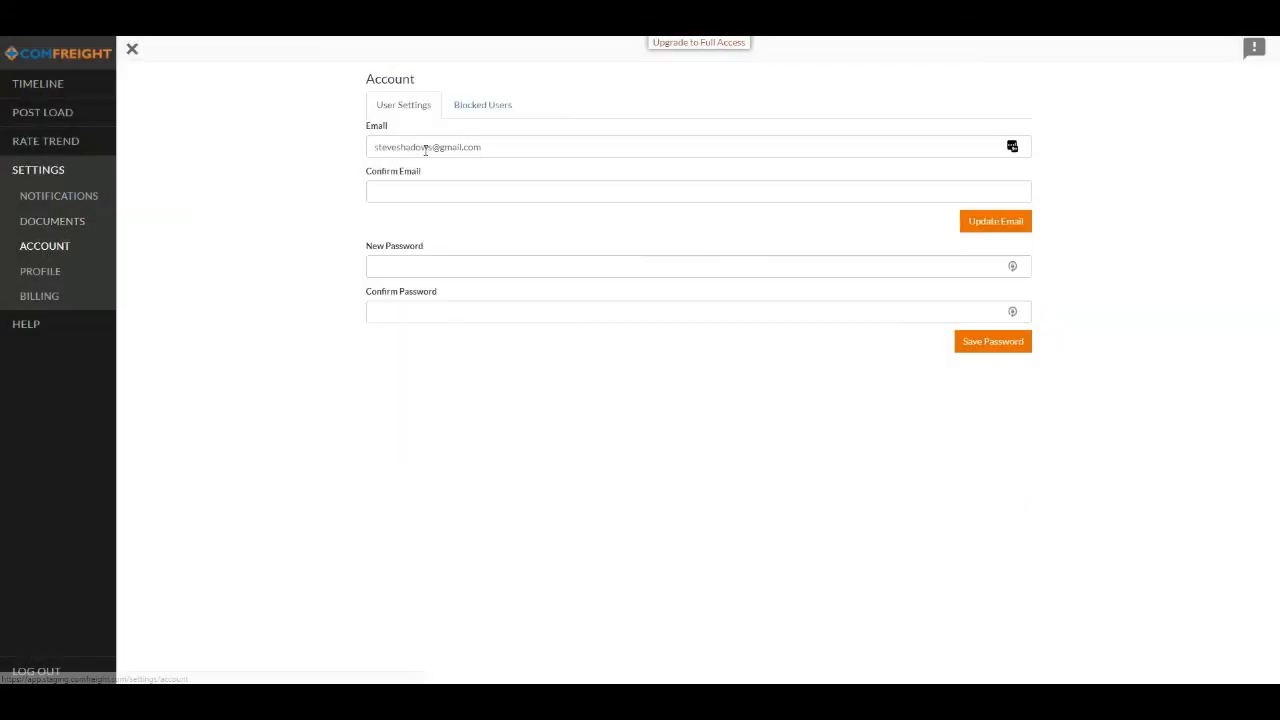
click(484, 110)
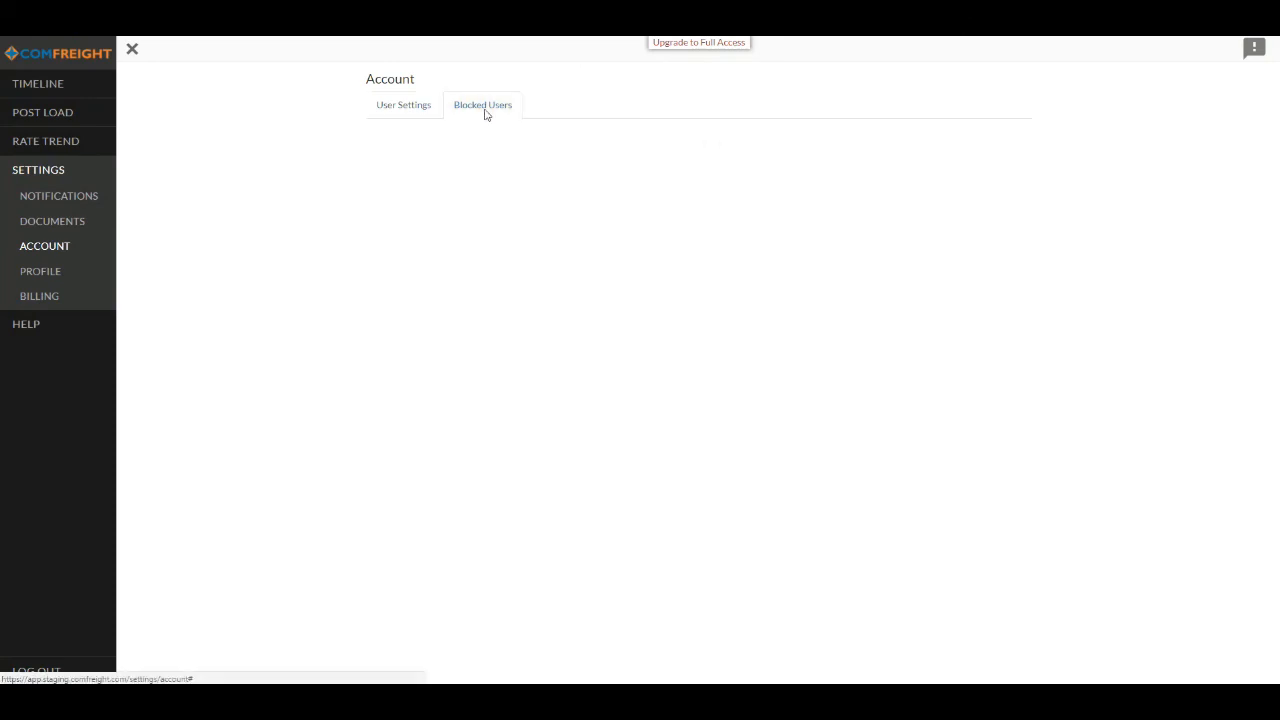
click(424, 112)
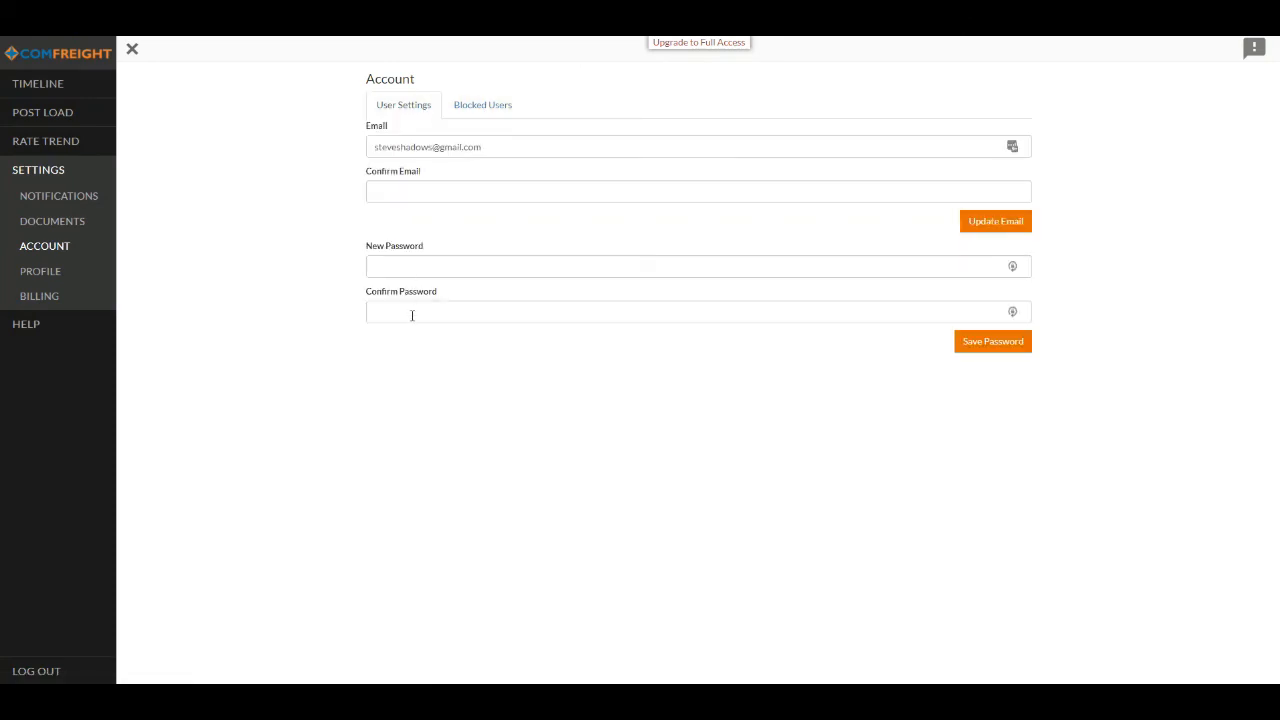
- Check the account's blocked users once more and go back to the email and password settings
click(502, 106)
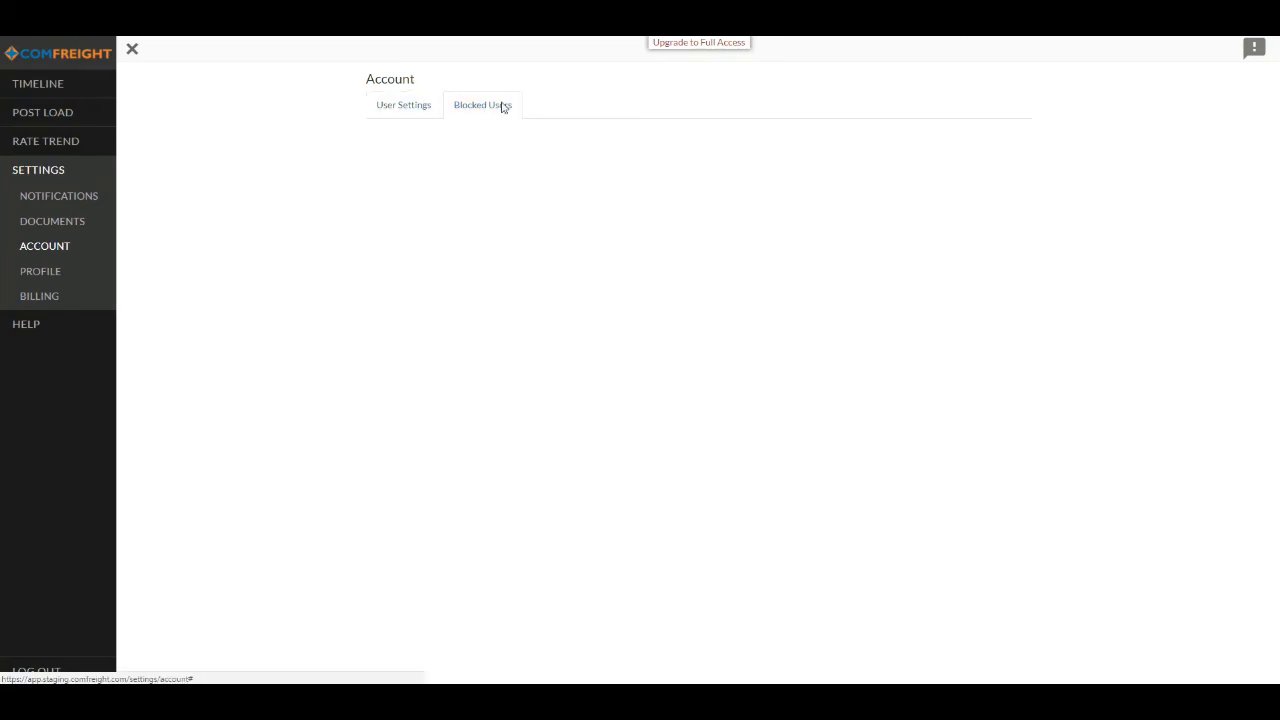
click(418, 112)
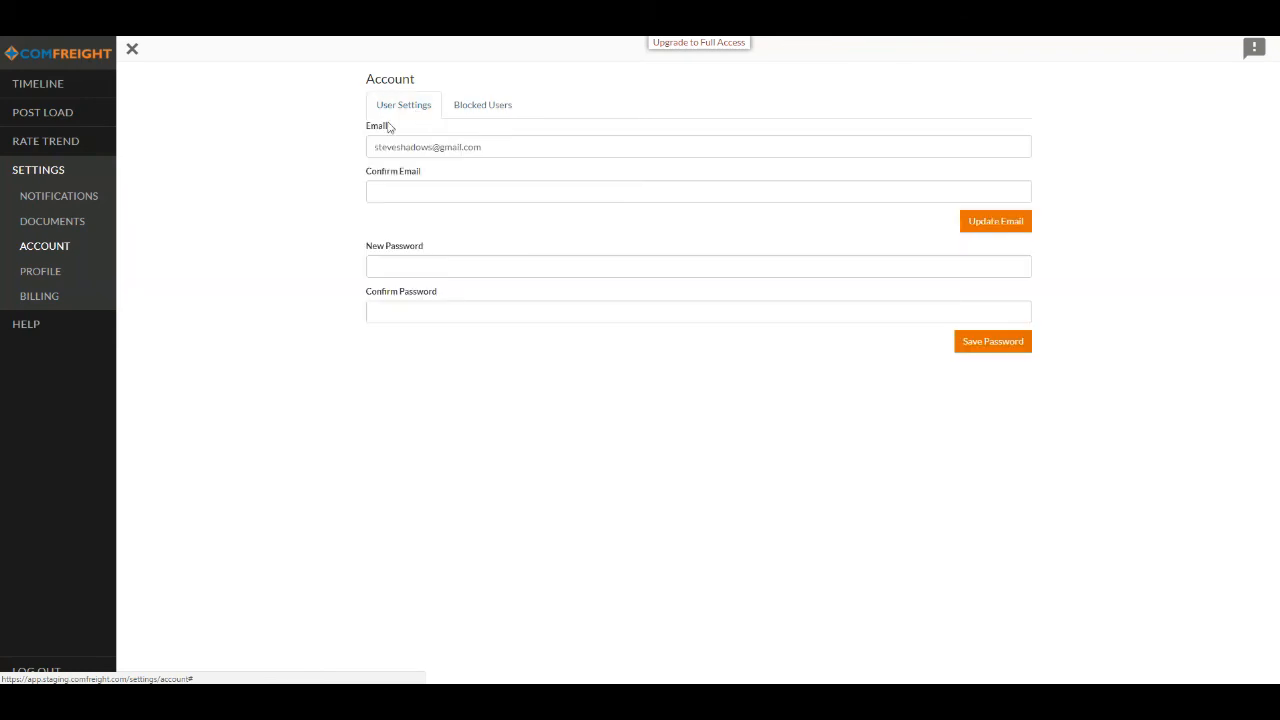
- Add the fax number and the More Info text "We are a recycler of metal parts in SoCal." to the user profile and save it
click(43, 281)
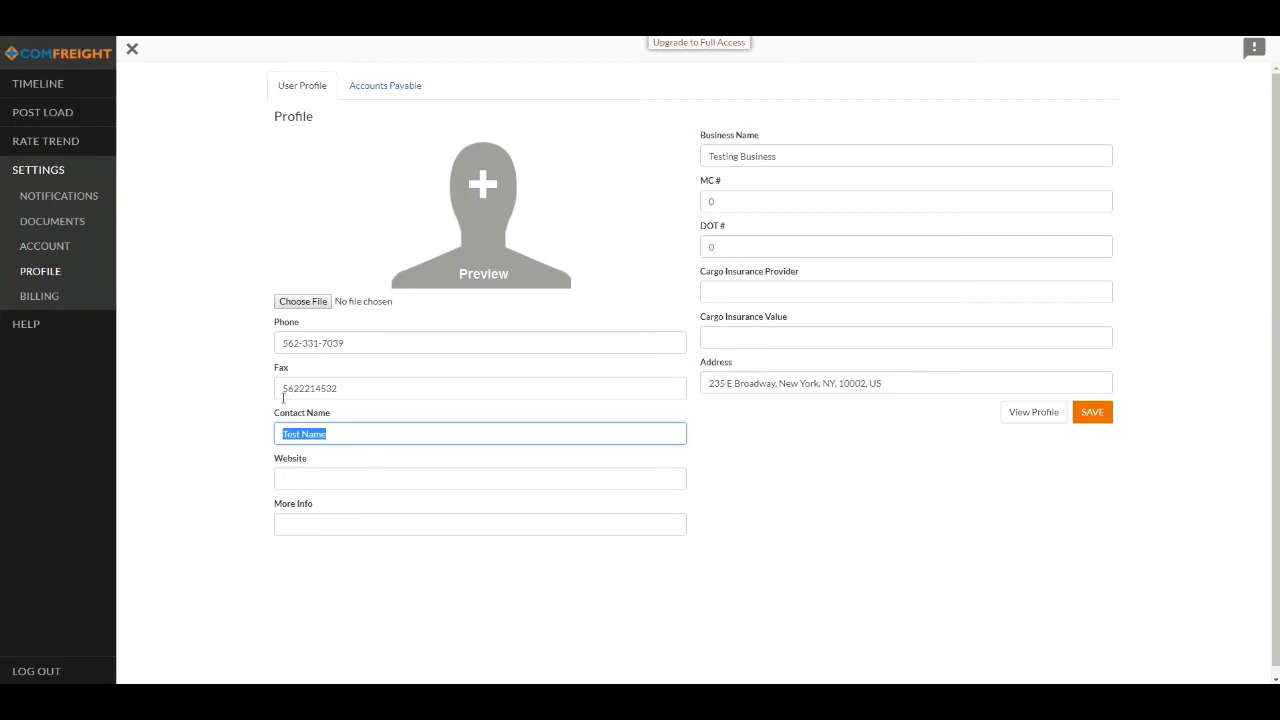
click(268, 402)
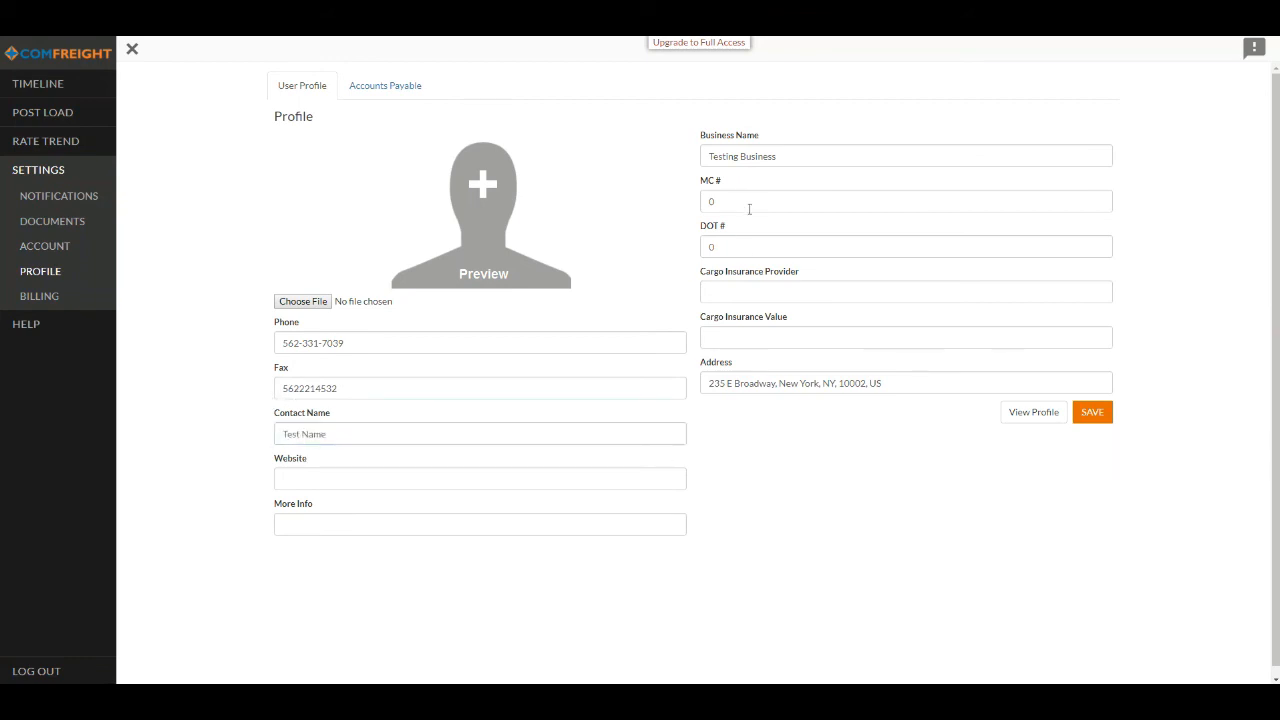
click(339, 516)
text(We are a recycler of)
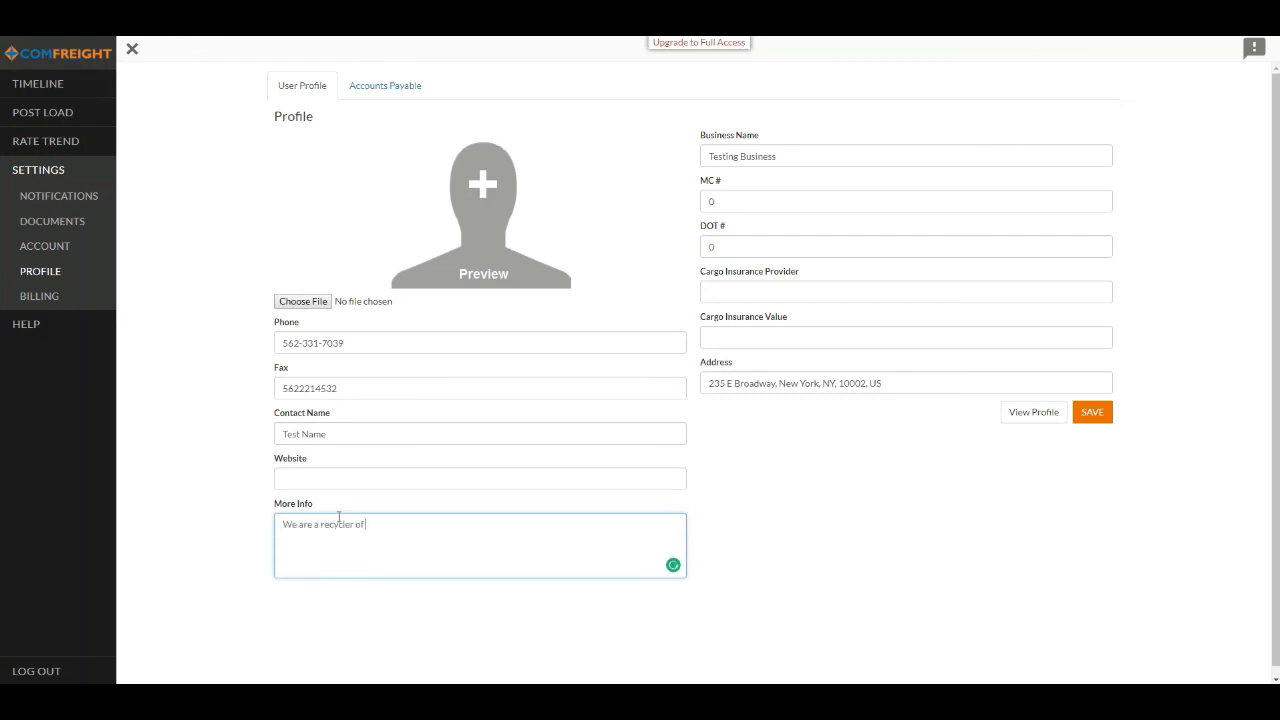
text( metal parts in SoCal.)
click(838, 483)
click(1090, 419)
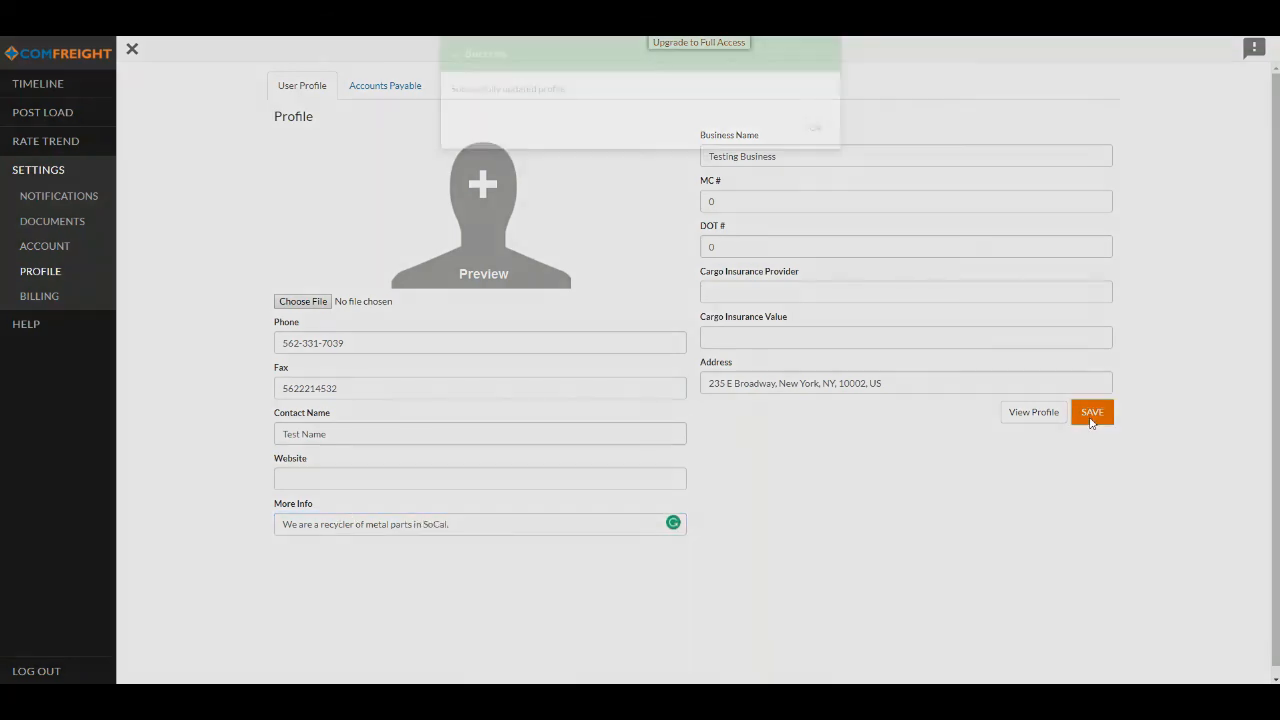
click(814, 150)
- View the saved profile and the Full Access billing plan before returning to the activity timeline
click(1032, 419)
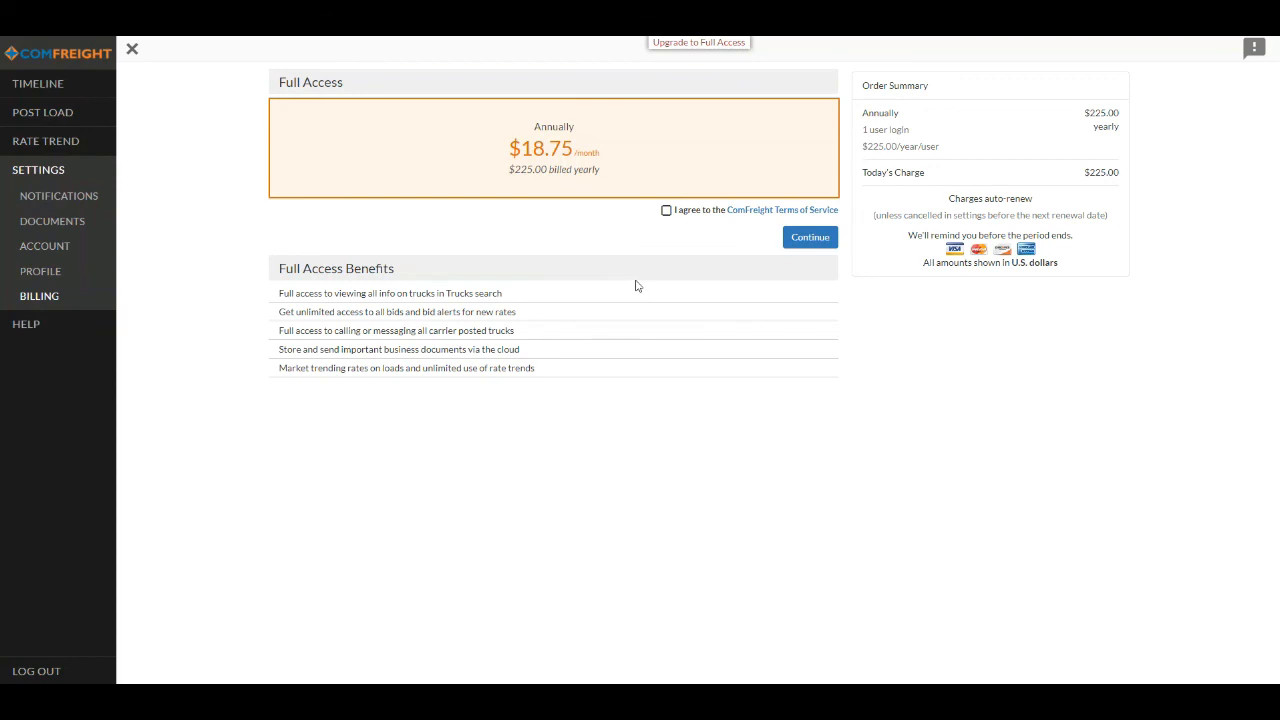
click(71, 90)
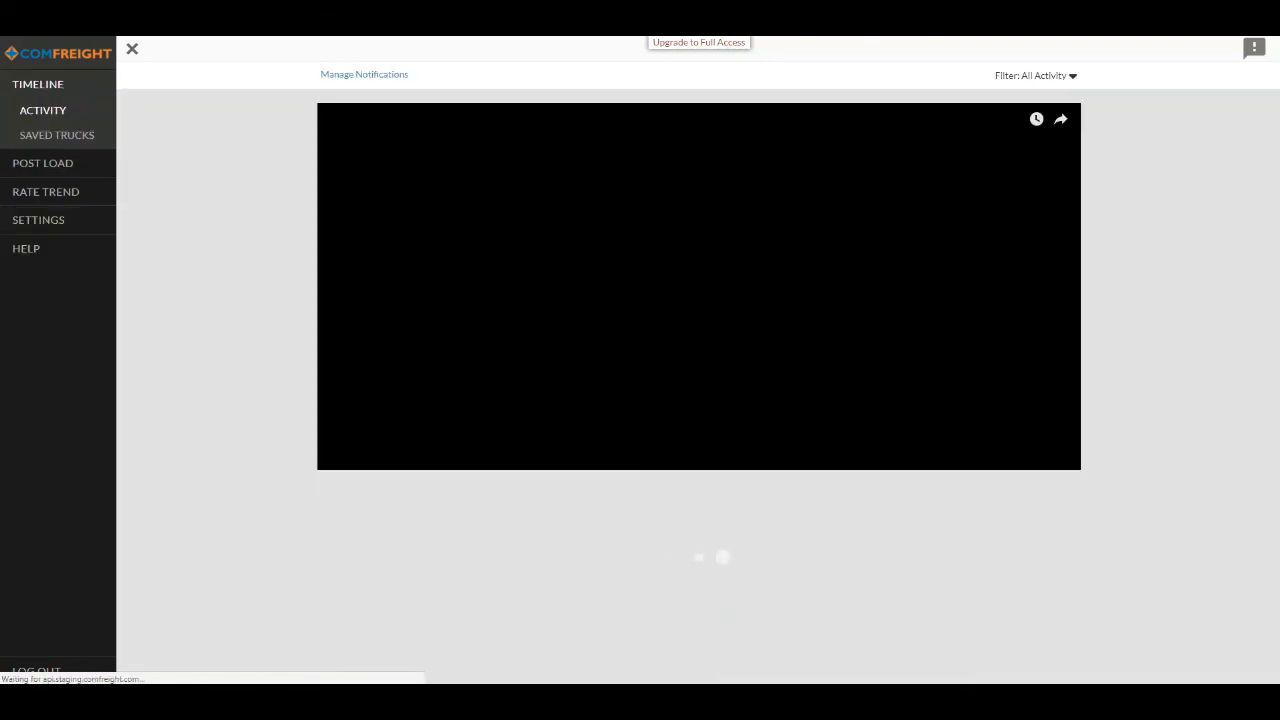